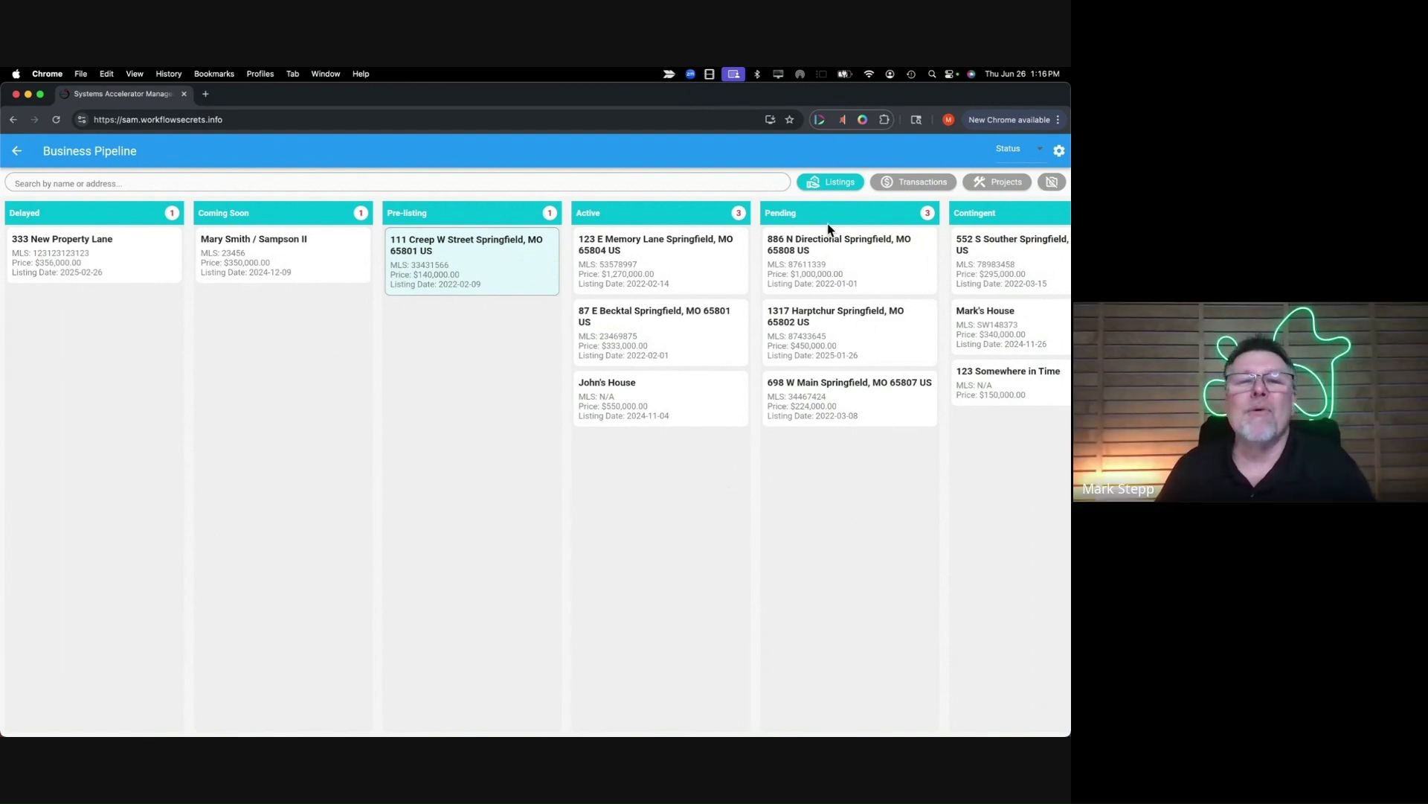
left_click(488, 276)
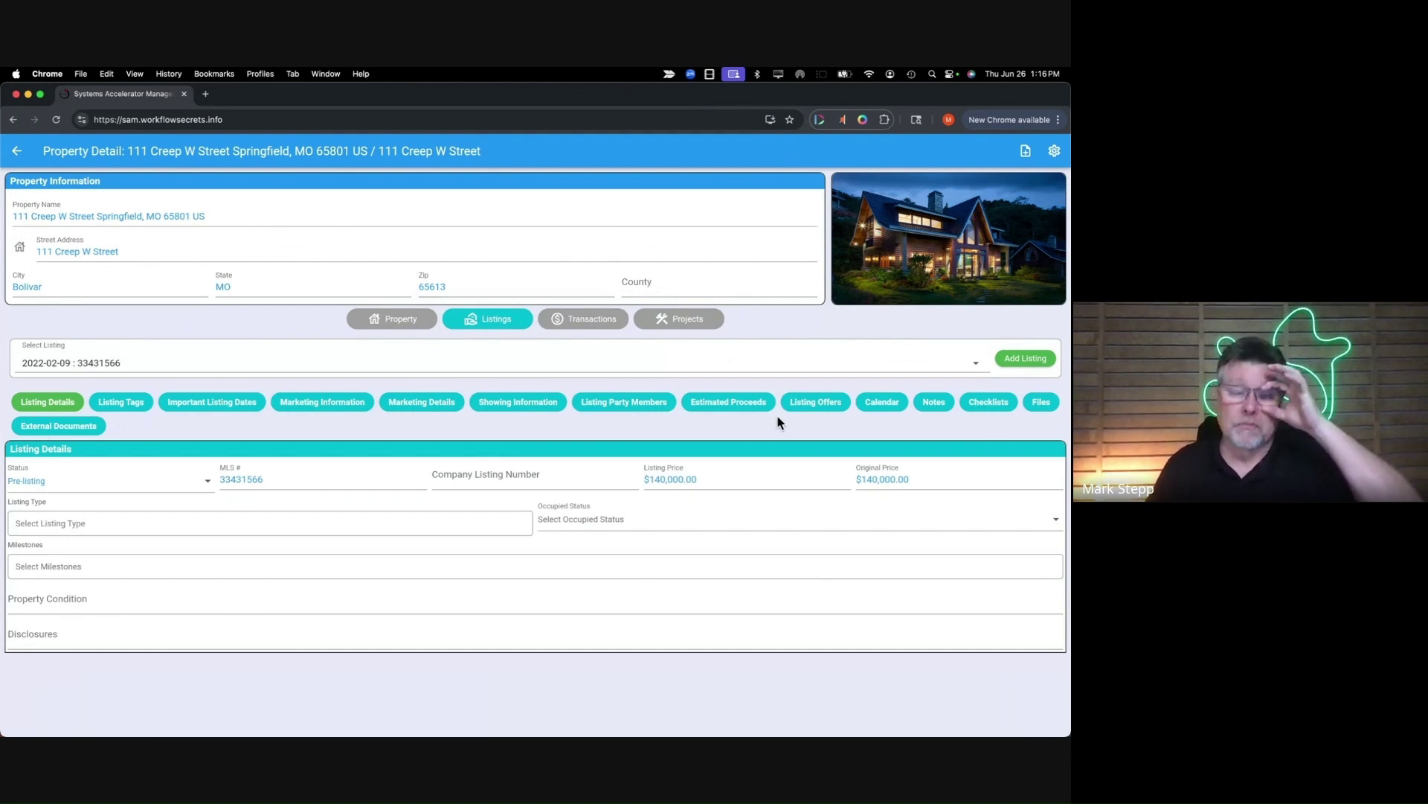
left_click(399, 324)
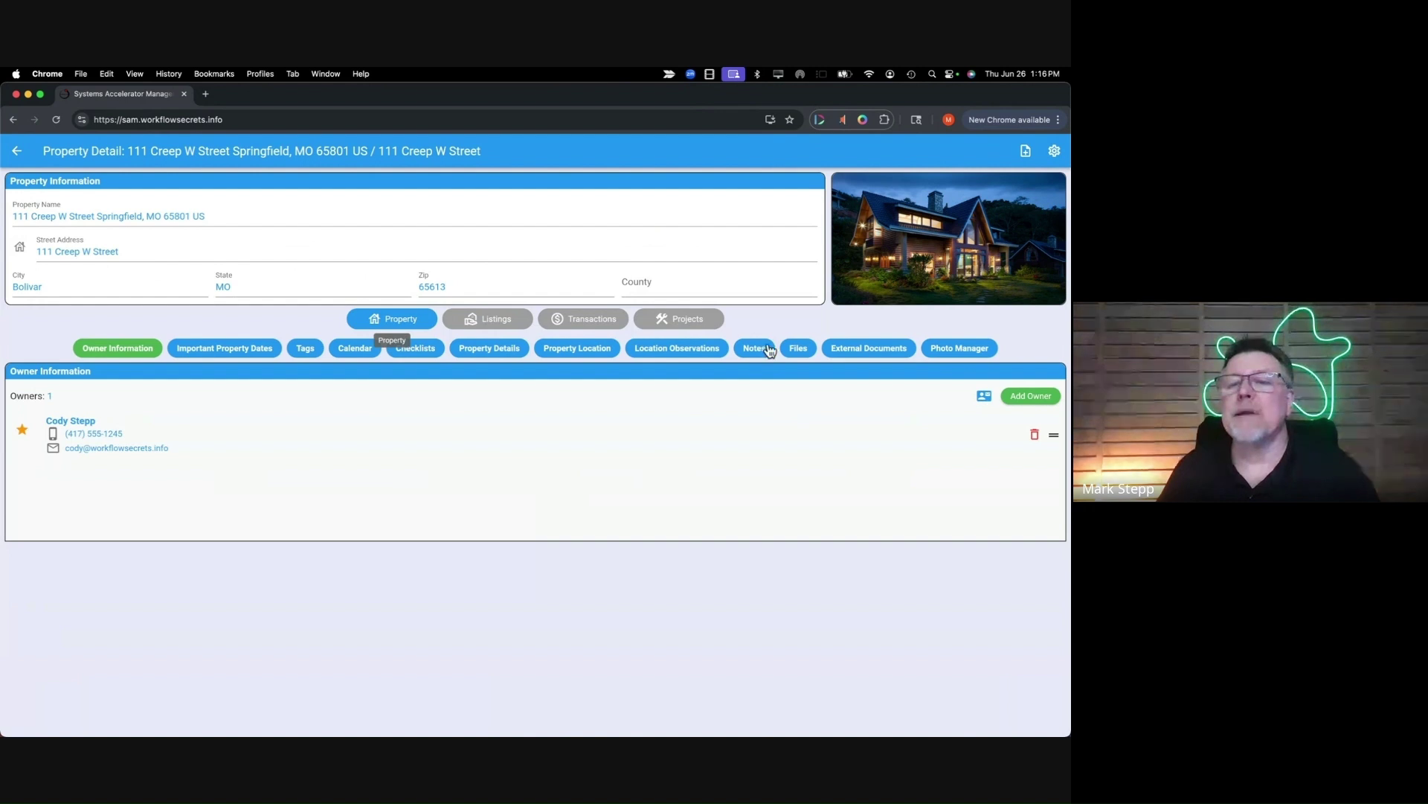
- Go to the property's Photo Manager and start adding a new photo
left_click(959, 355)
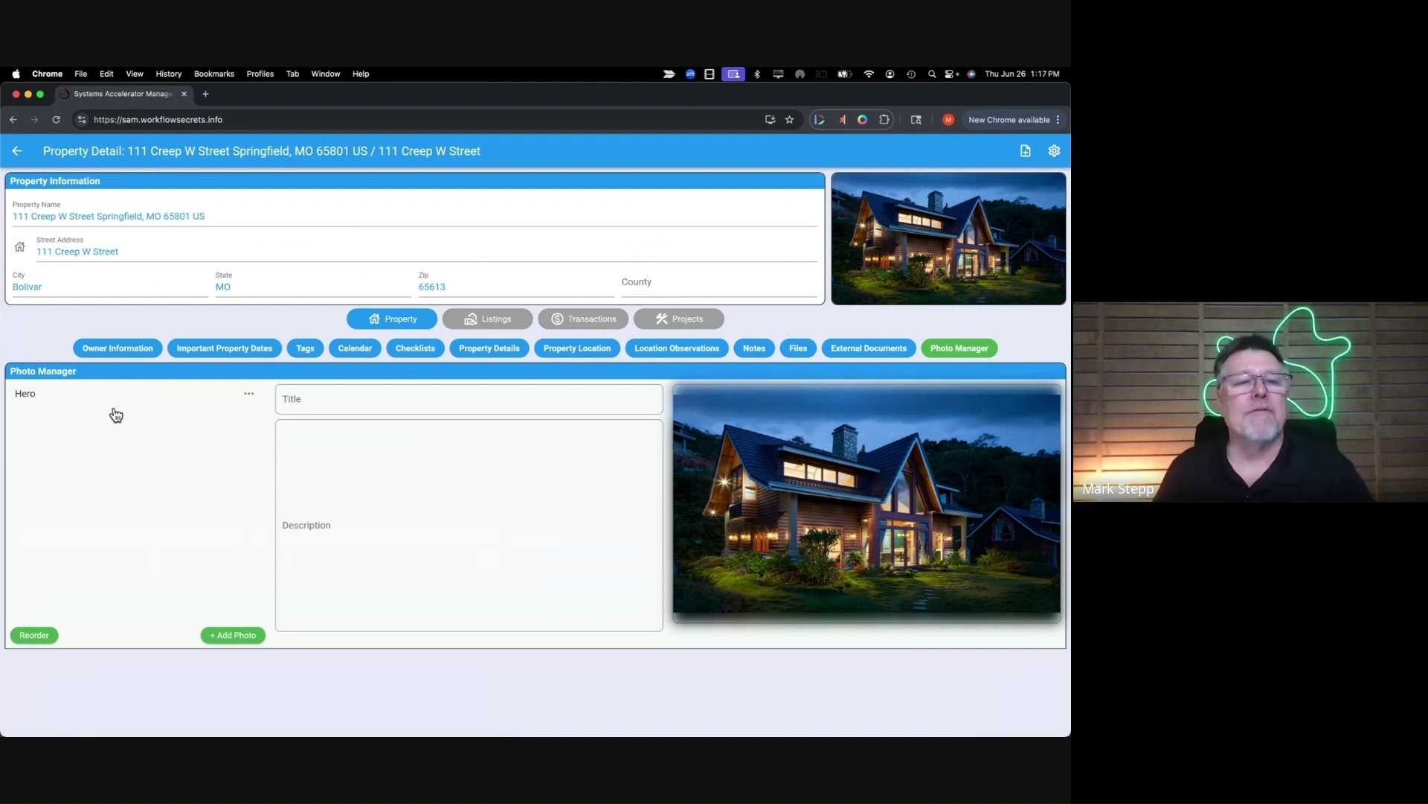
left_click(239, 636)
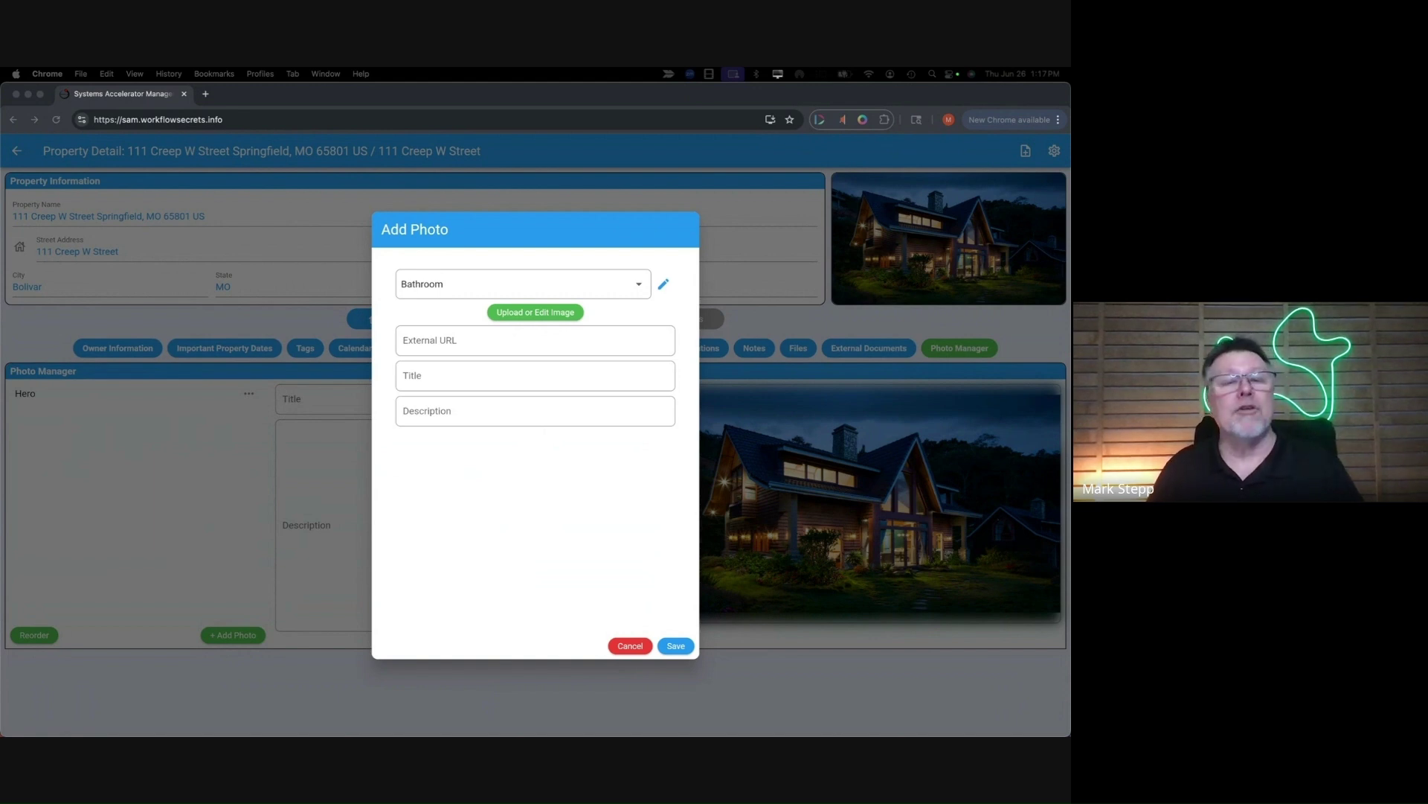
left_click(497, 313)
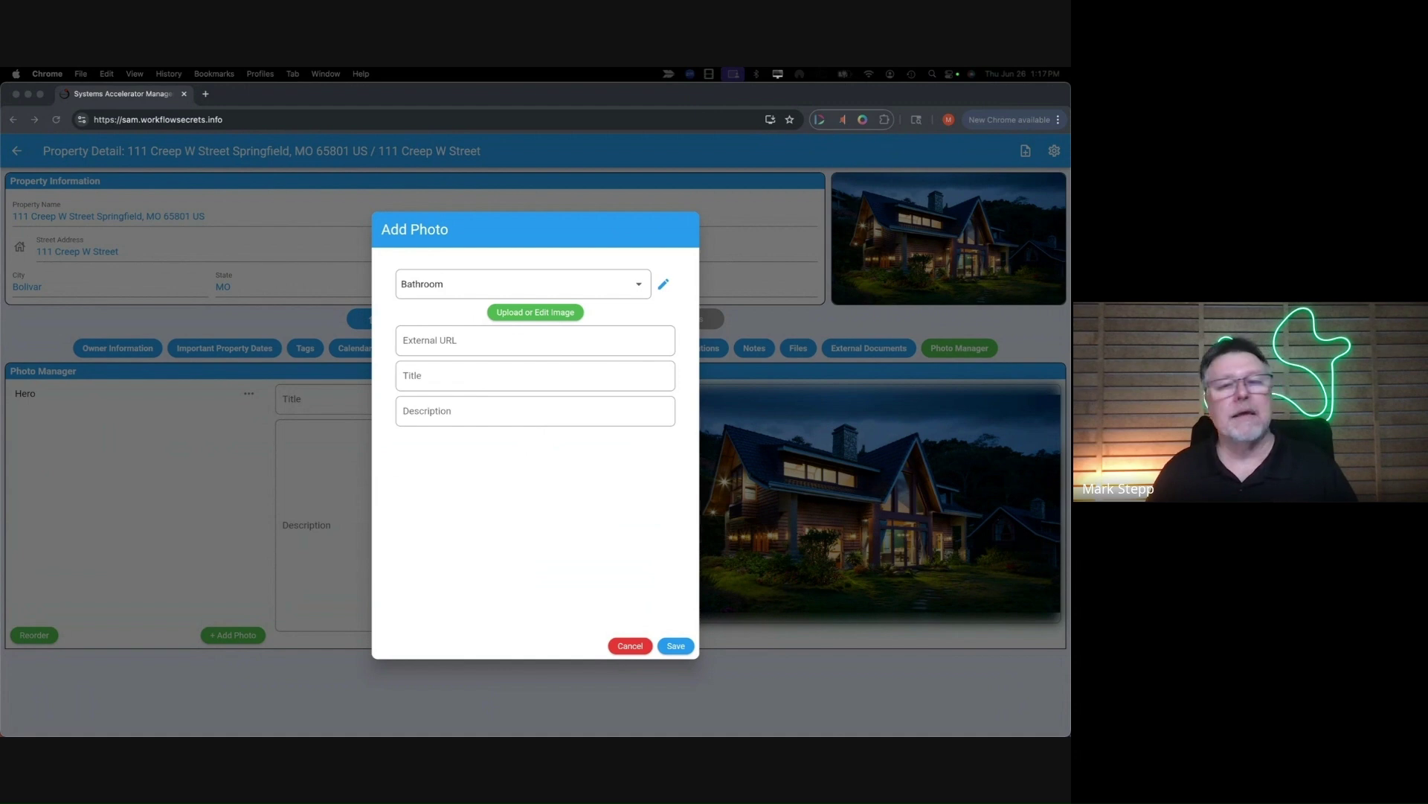
- Attach the Zillow living-room image by external URL and set the photo type to Interior
left_click(469, 347)
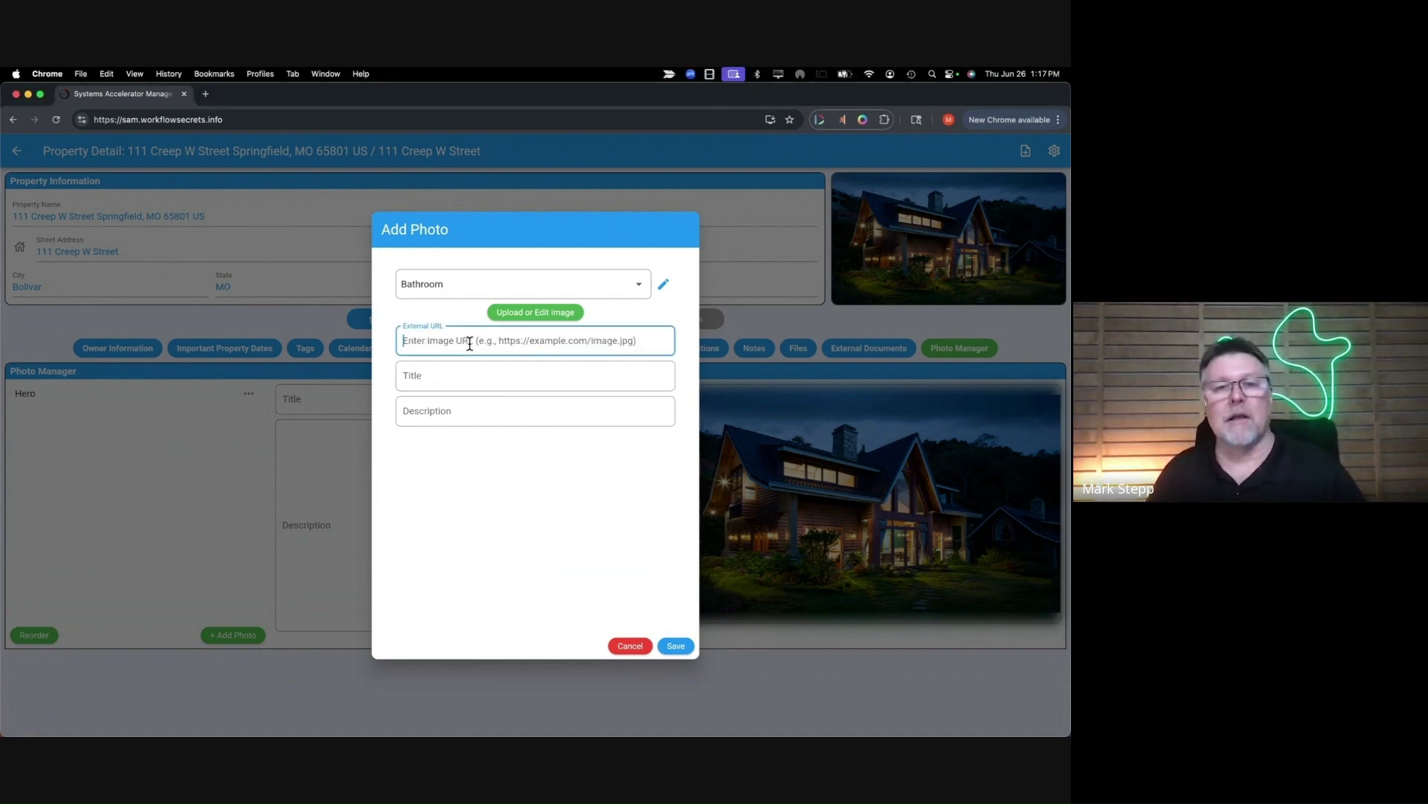
key("super+v")
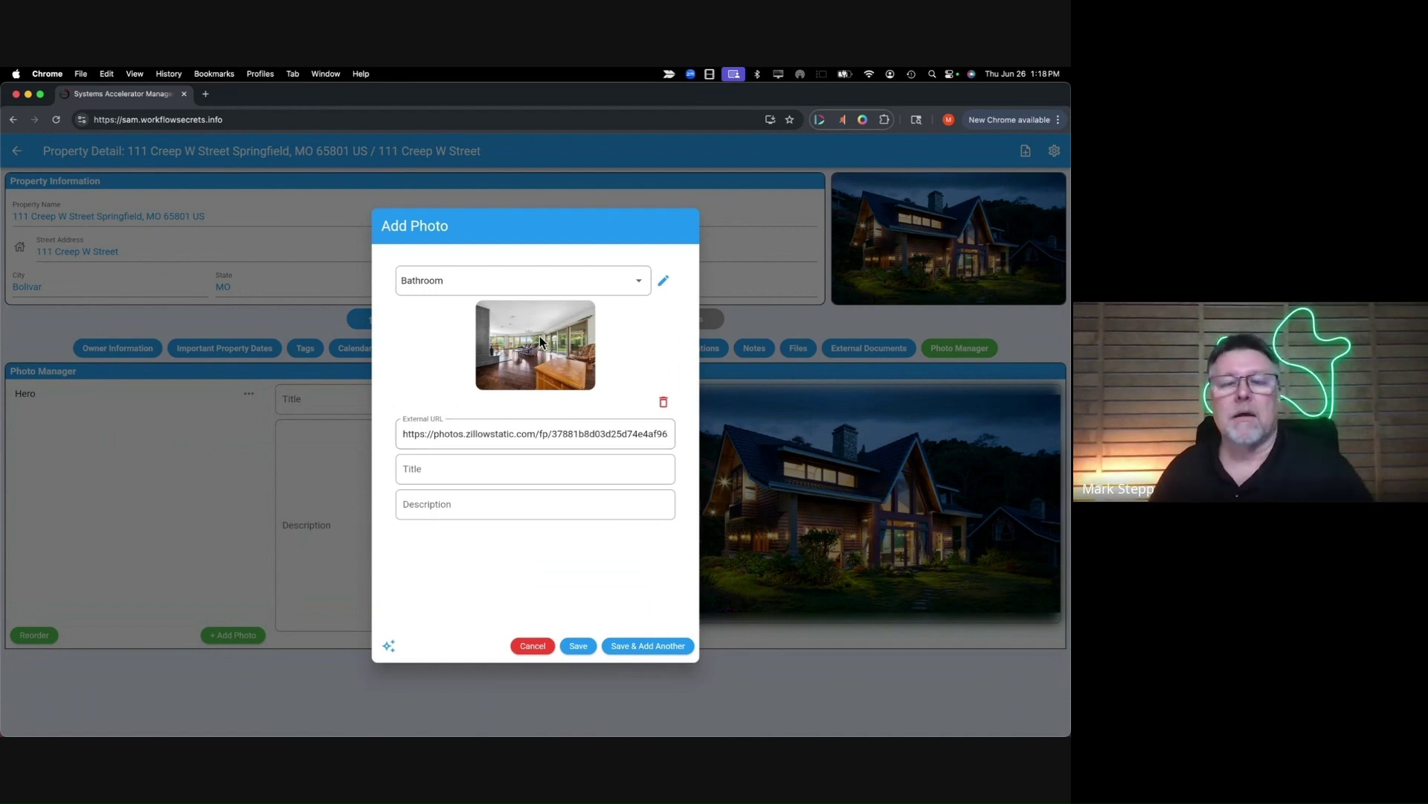
left_click(488, 287)
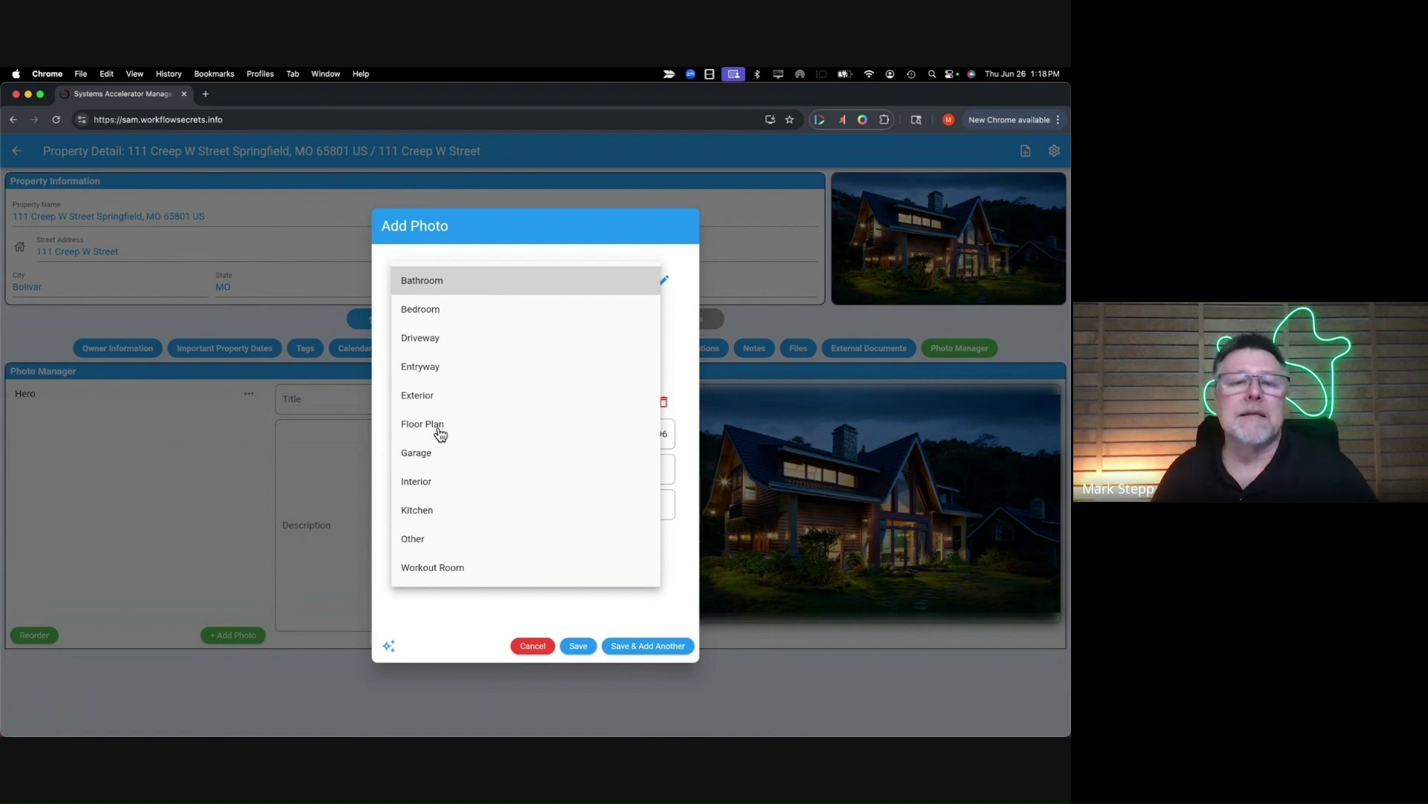
left_click(418, 482)
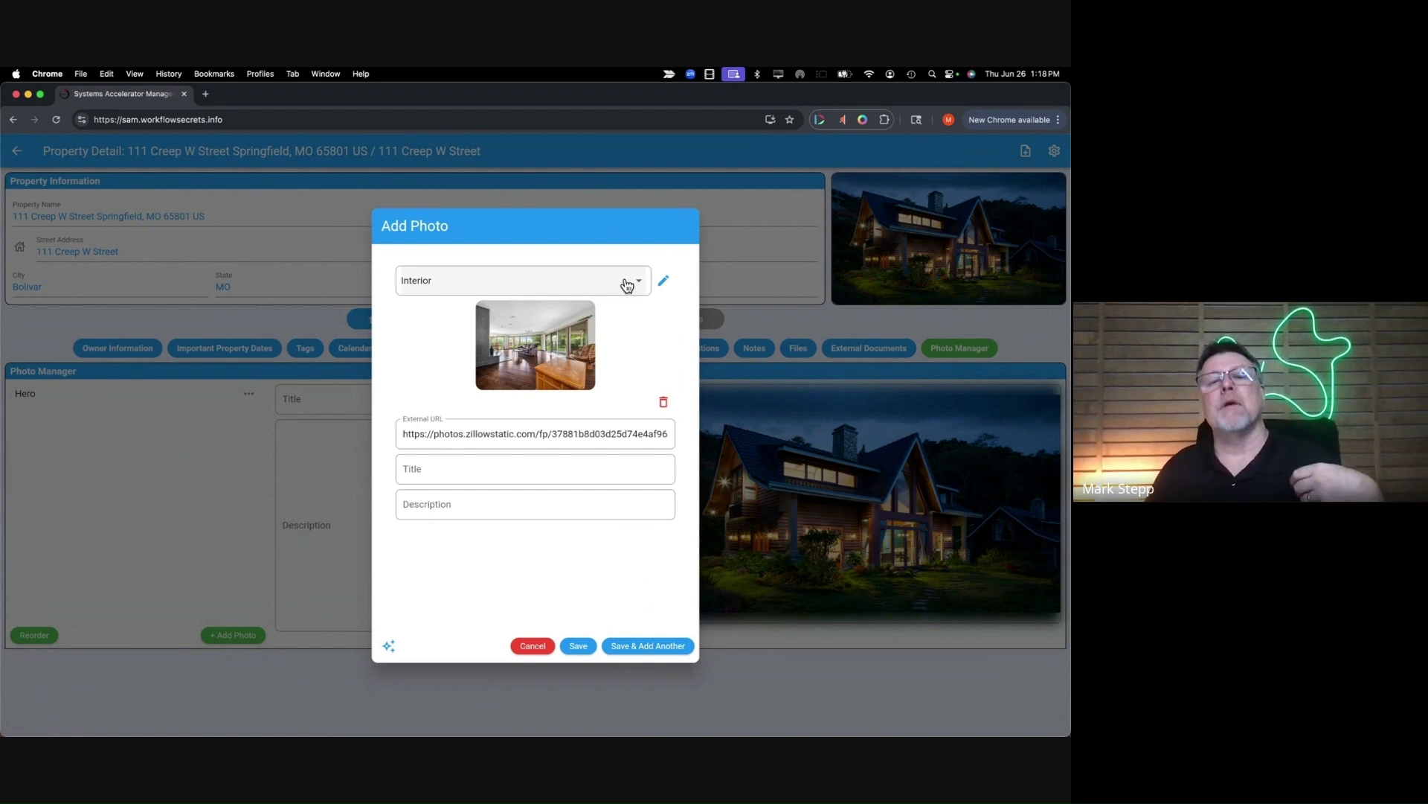
left_click(665, 283)
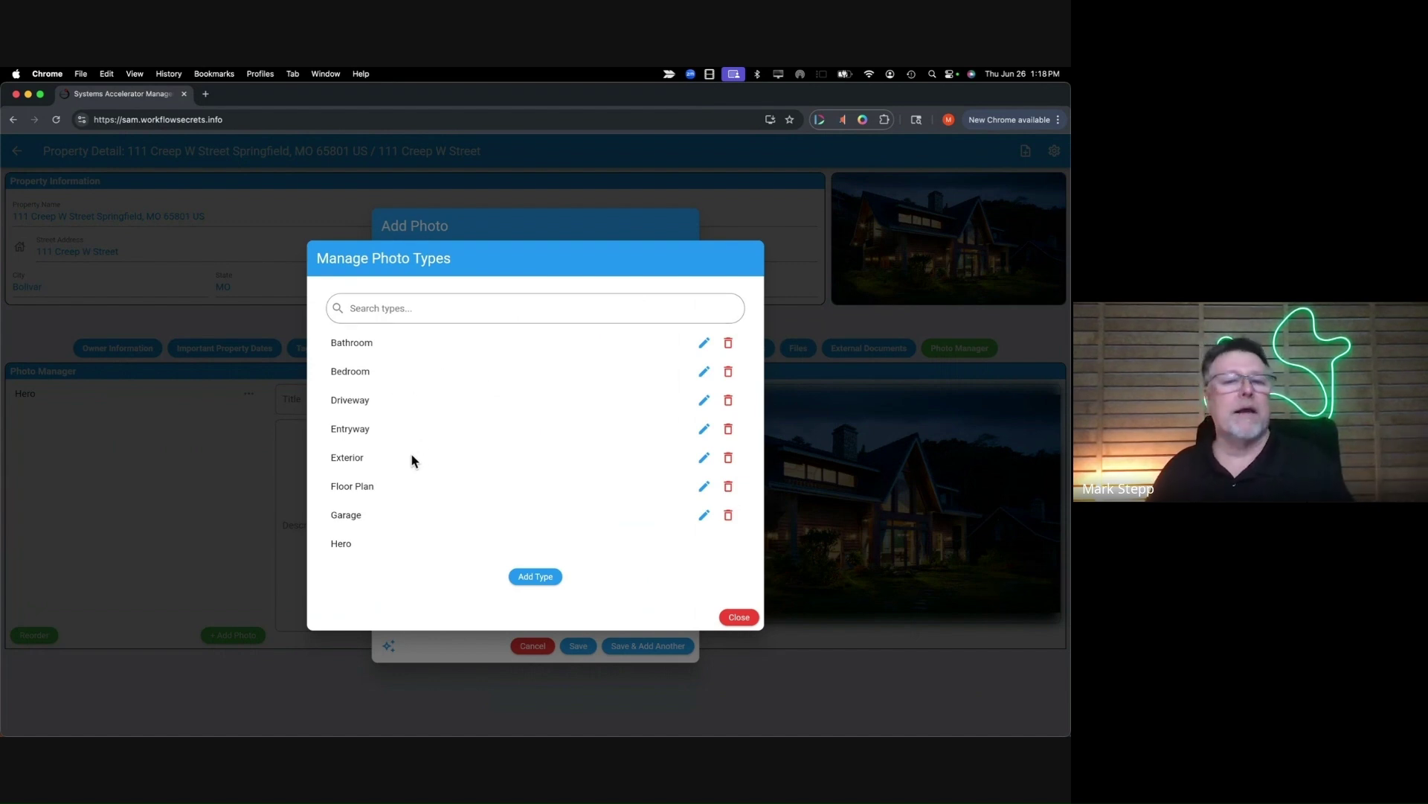
- Look over the Manage Photo Types list, then close it to return to the Interior photo form
scroll(394, 547, "down", 1)
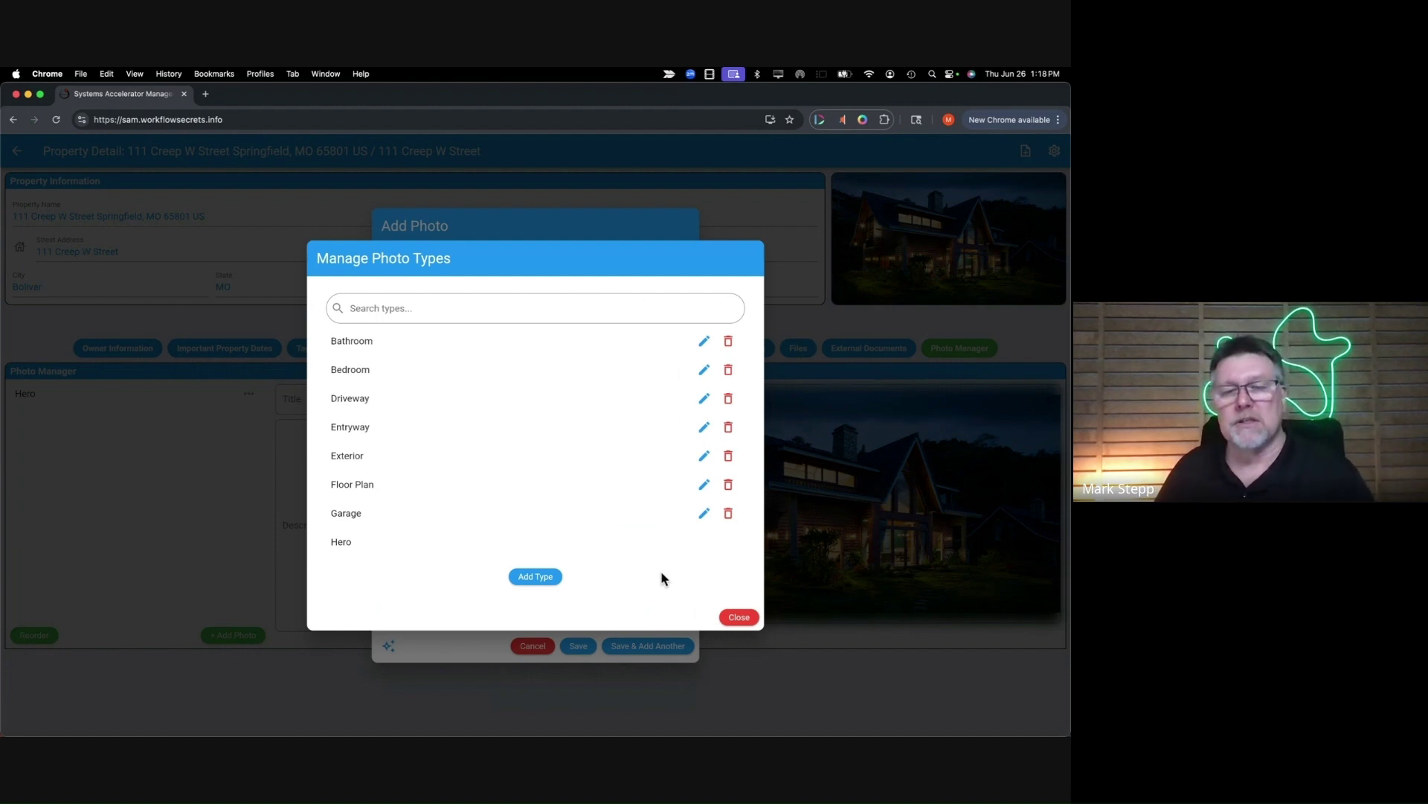
left_click(735, 617)
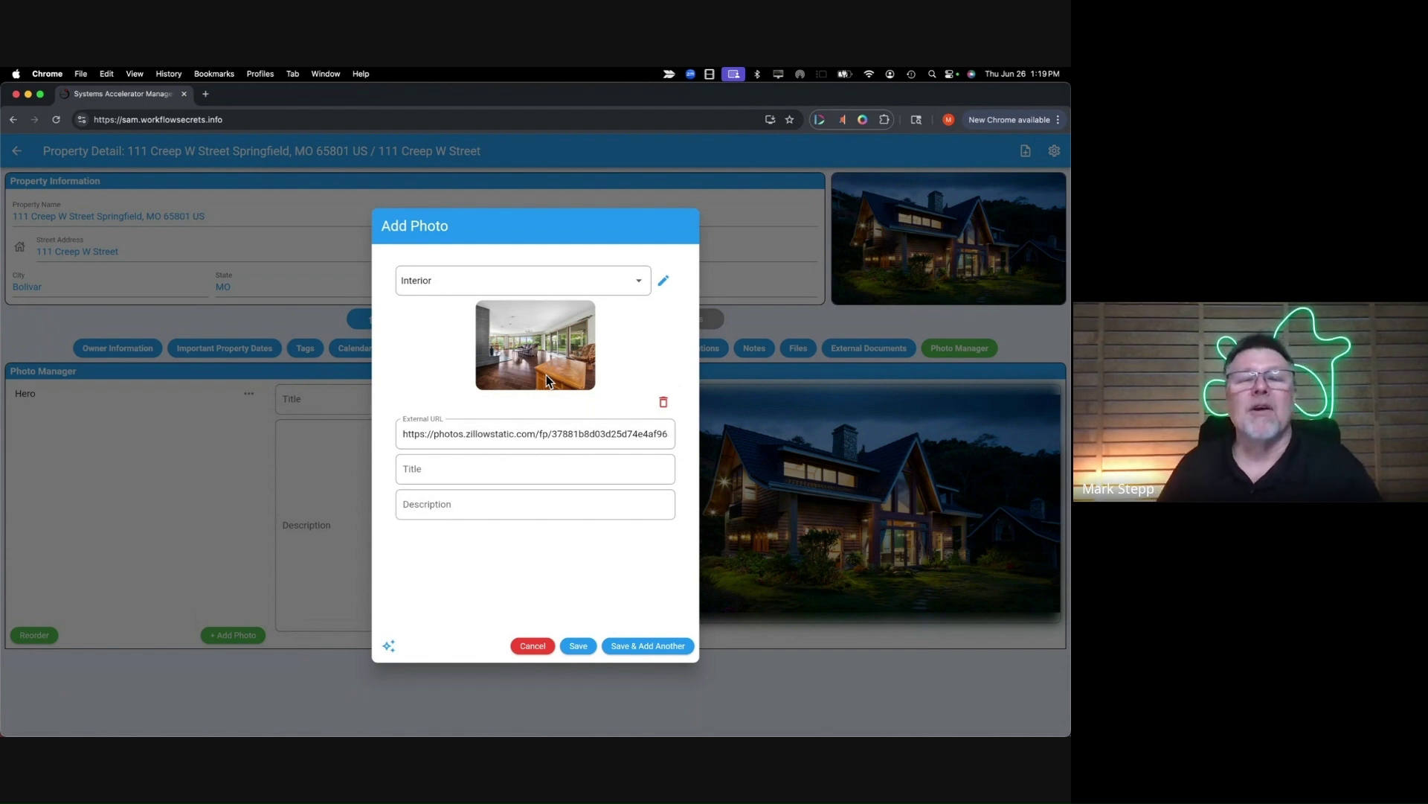
- Generate the AI title 'Spacious Sunlit Living Room Retreat' with description, then save and add another
left_click(389, 646)
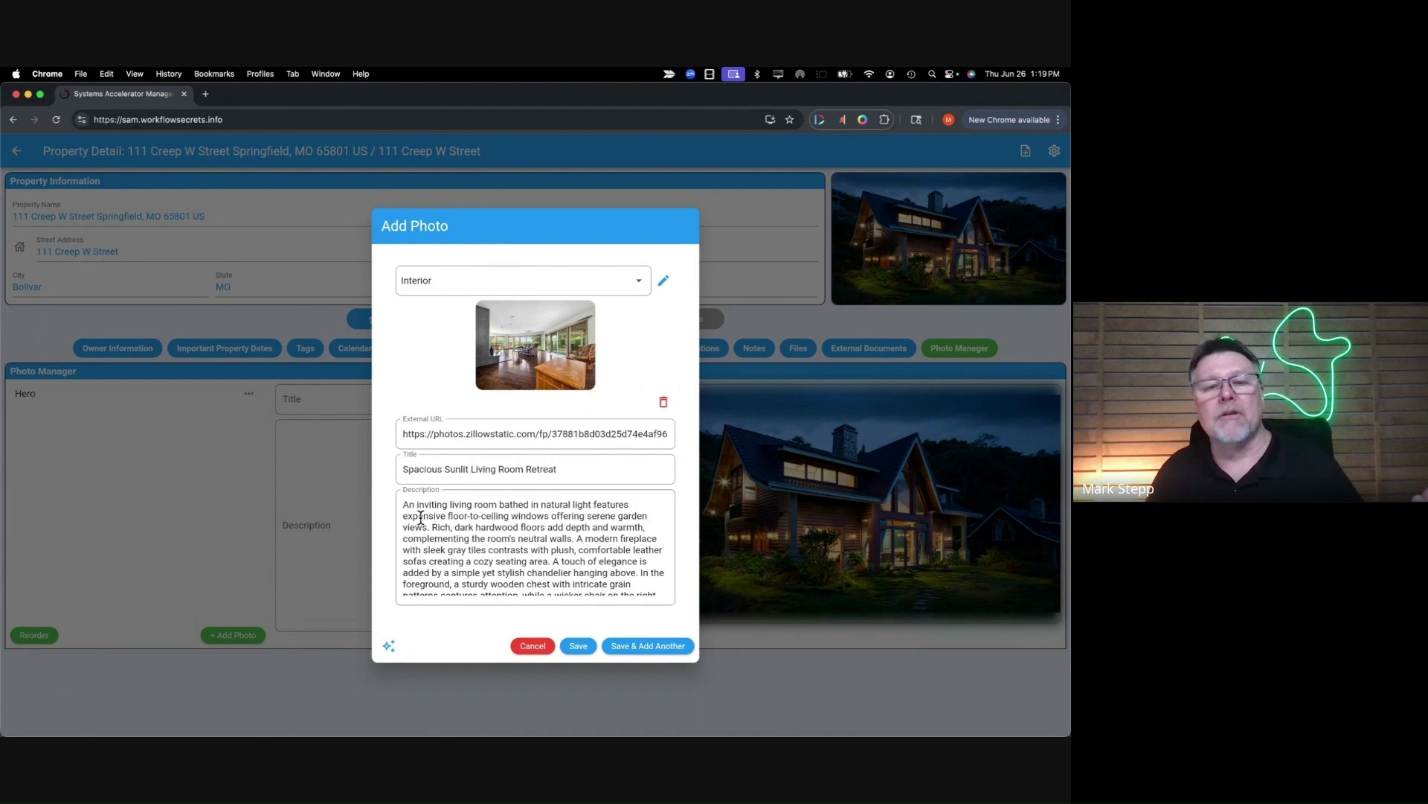
scroll(420, 517, "down", 3)
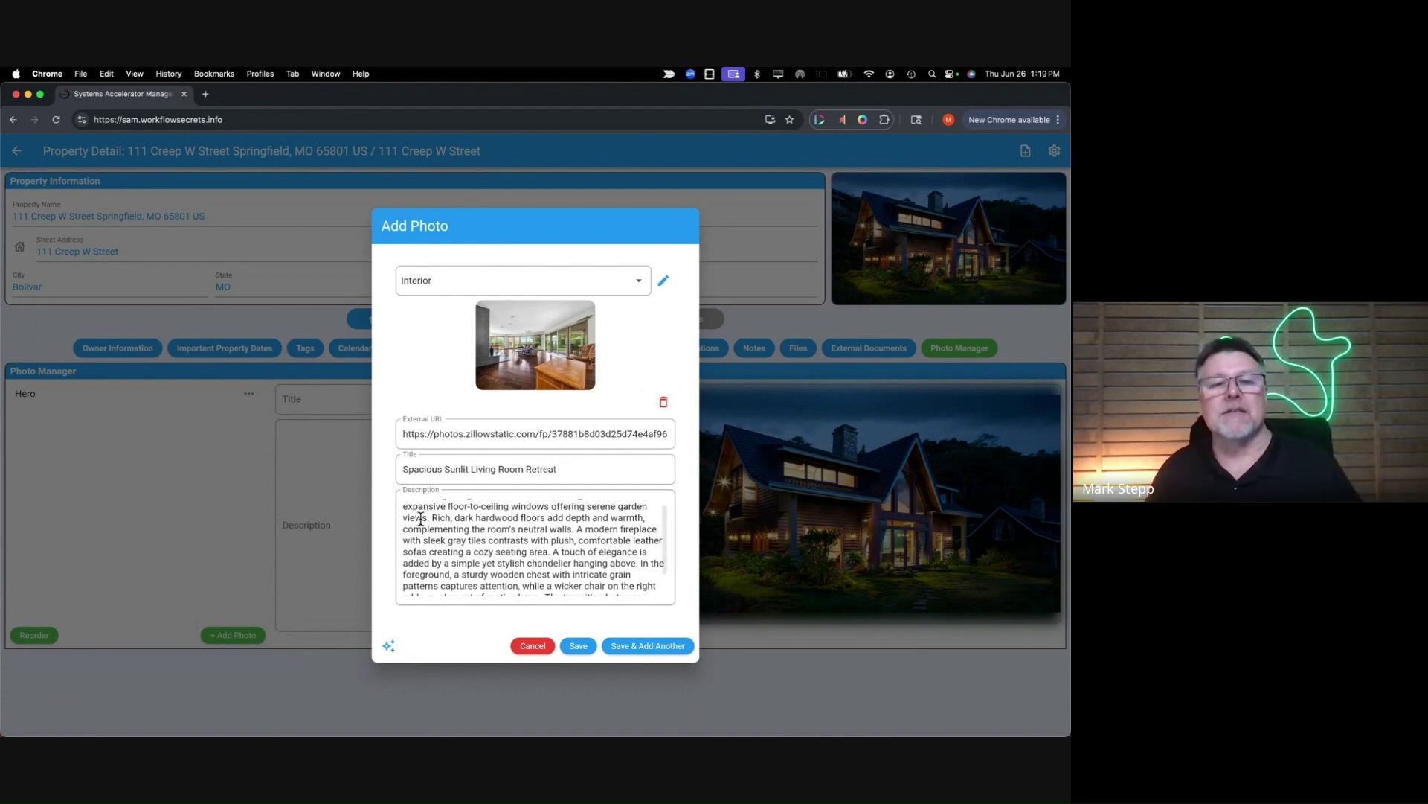
scroll(437, 520, "up", 3)
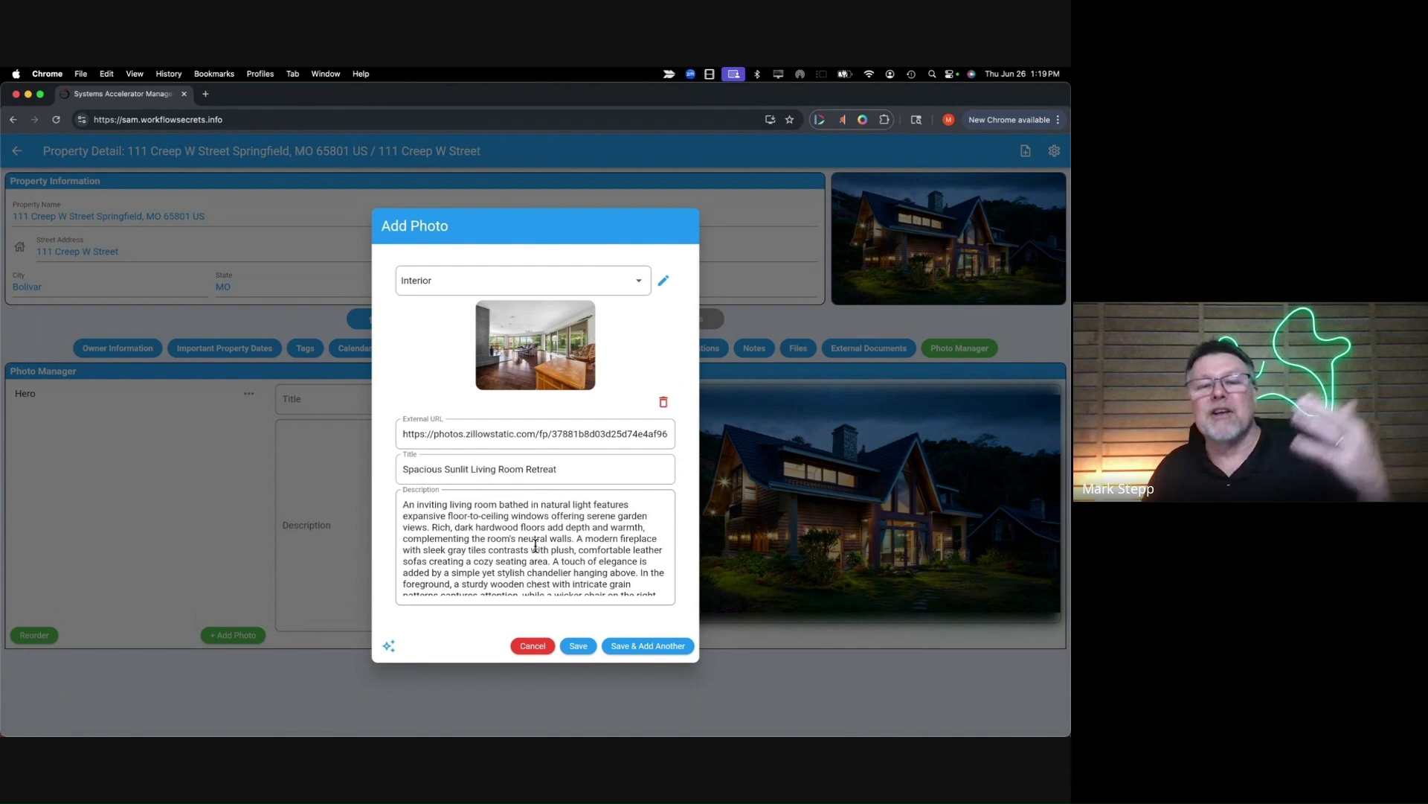
scroll(558, 539, "down", 3)
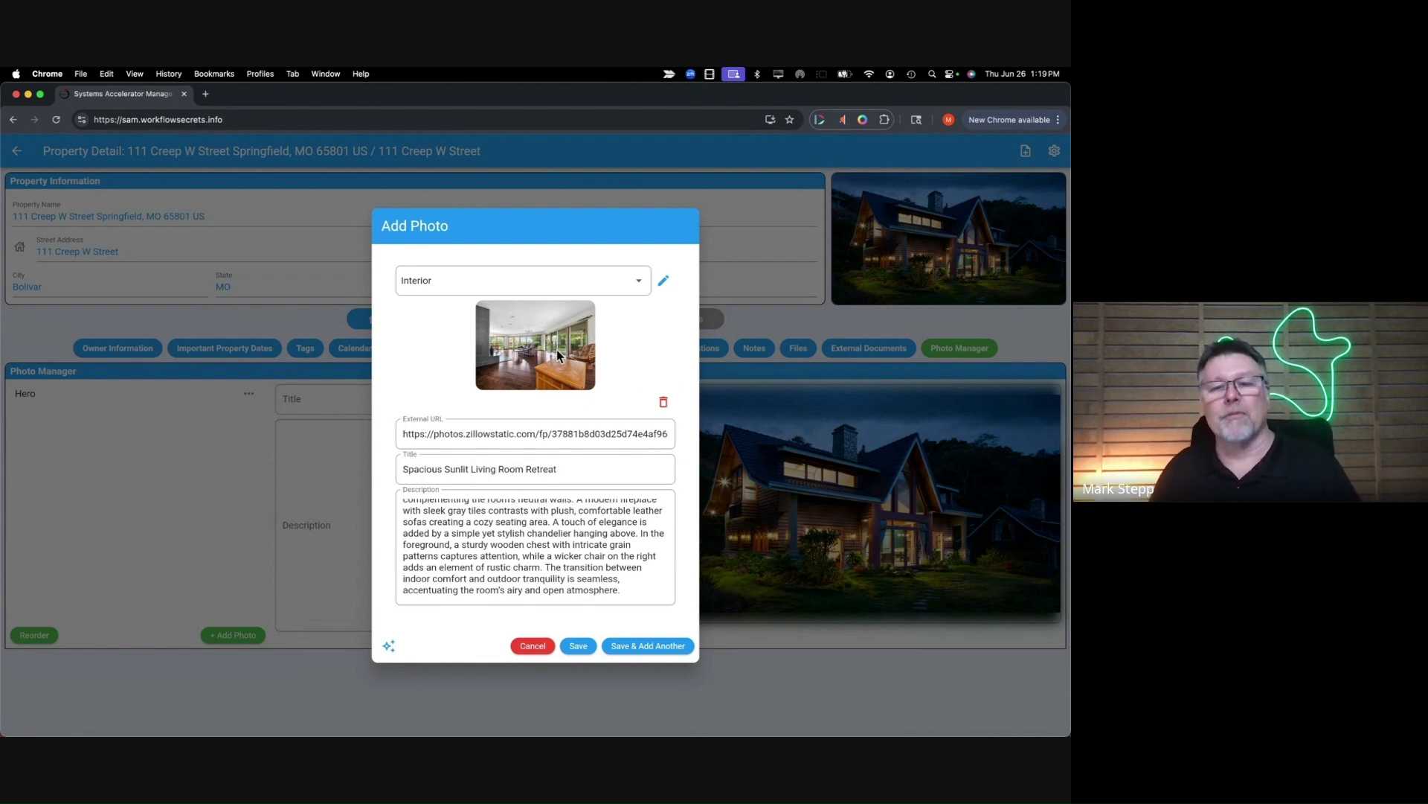
left_click(634, 653)
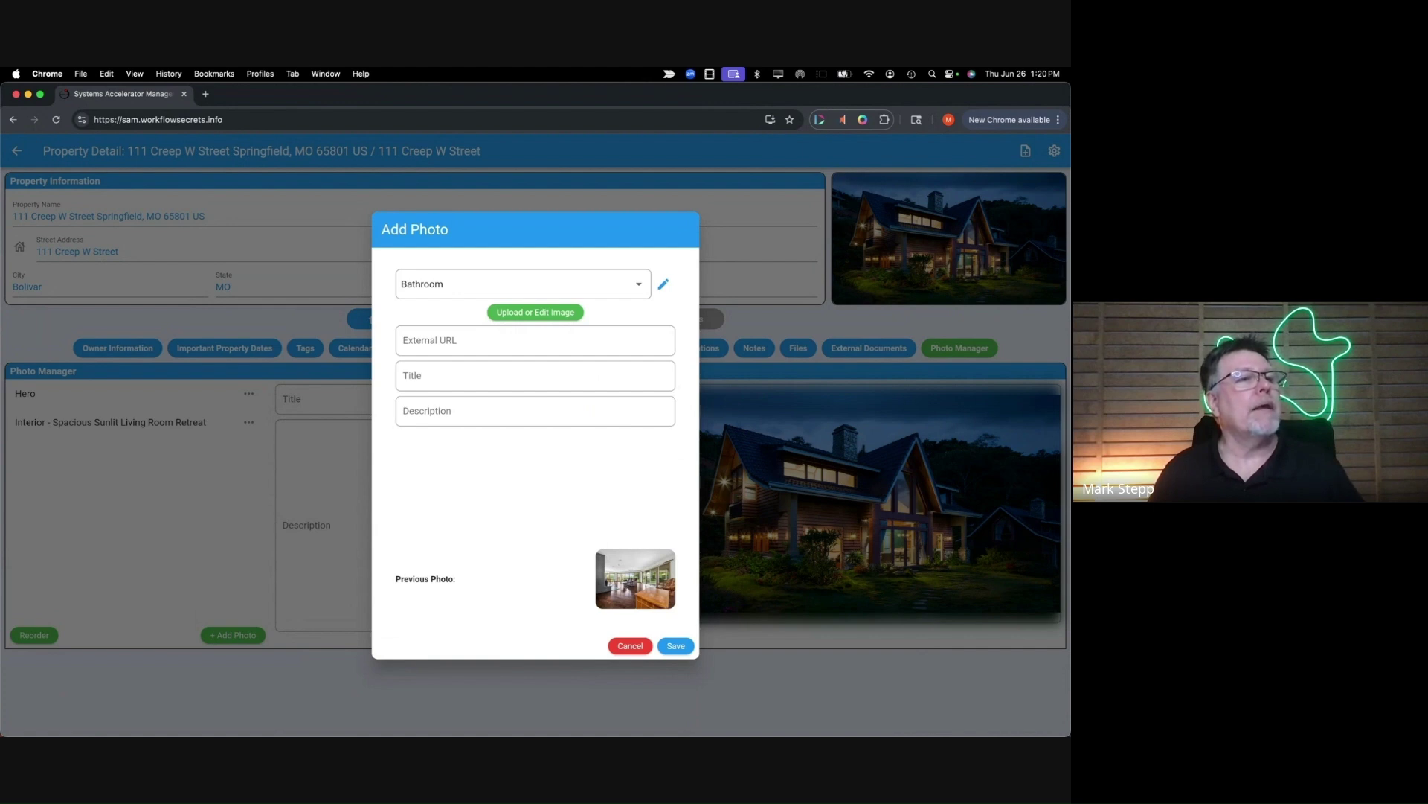
- Paste the Zillow living-room image link into the new photo's External URL field
left_click(494, 342)
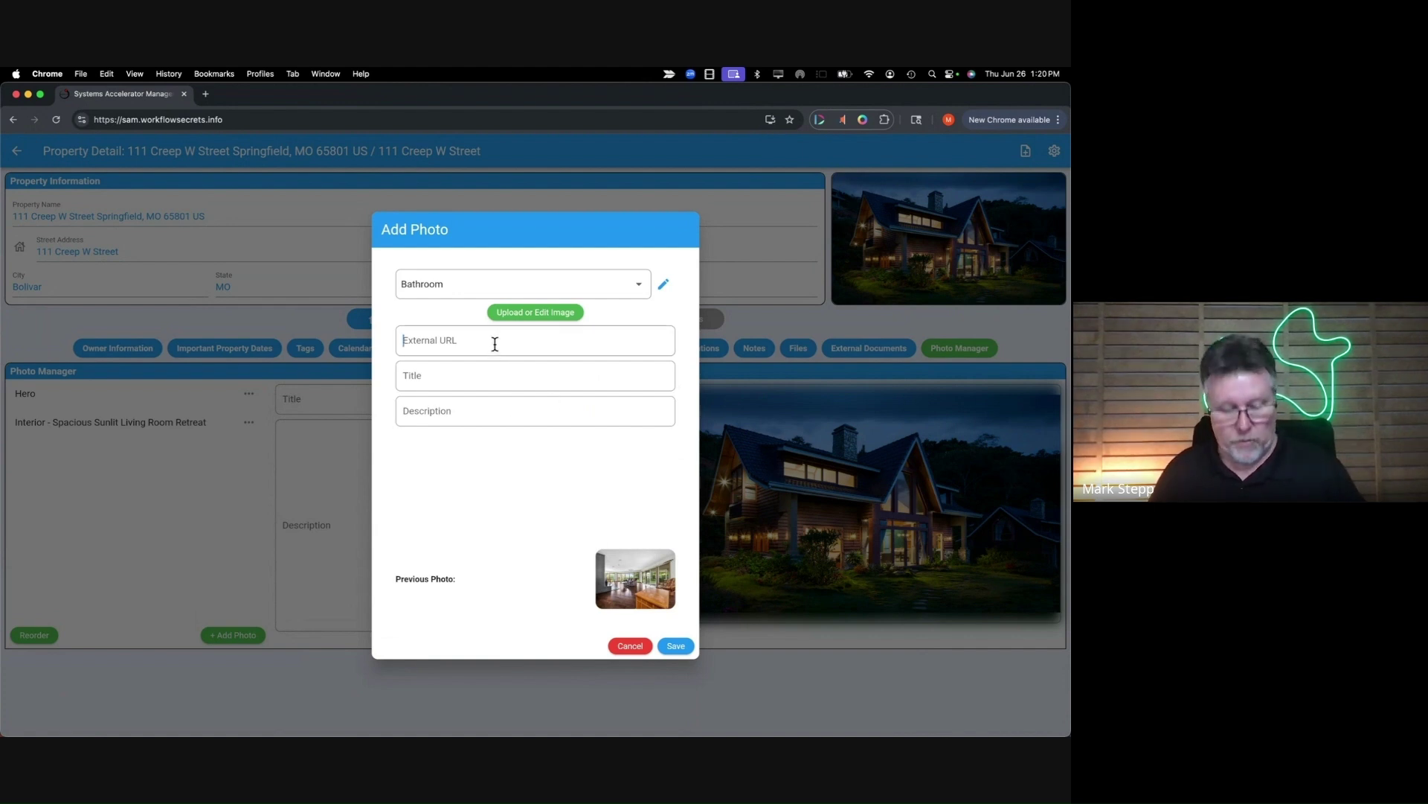
key("super+v")
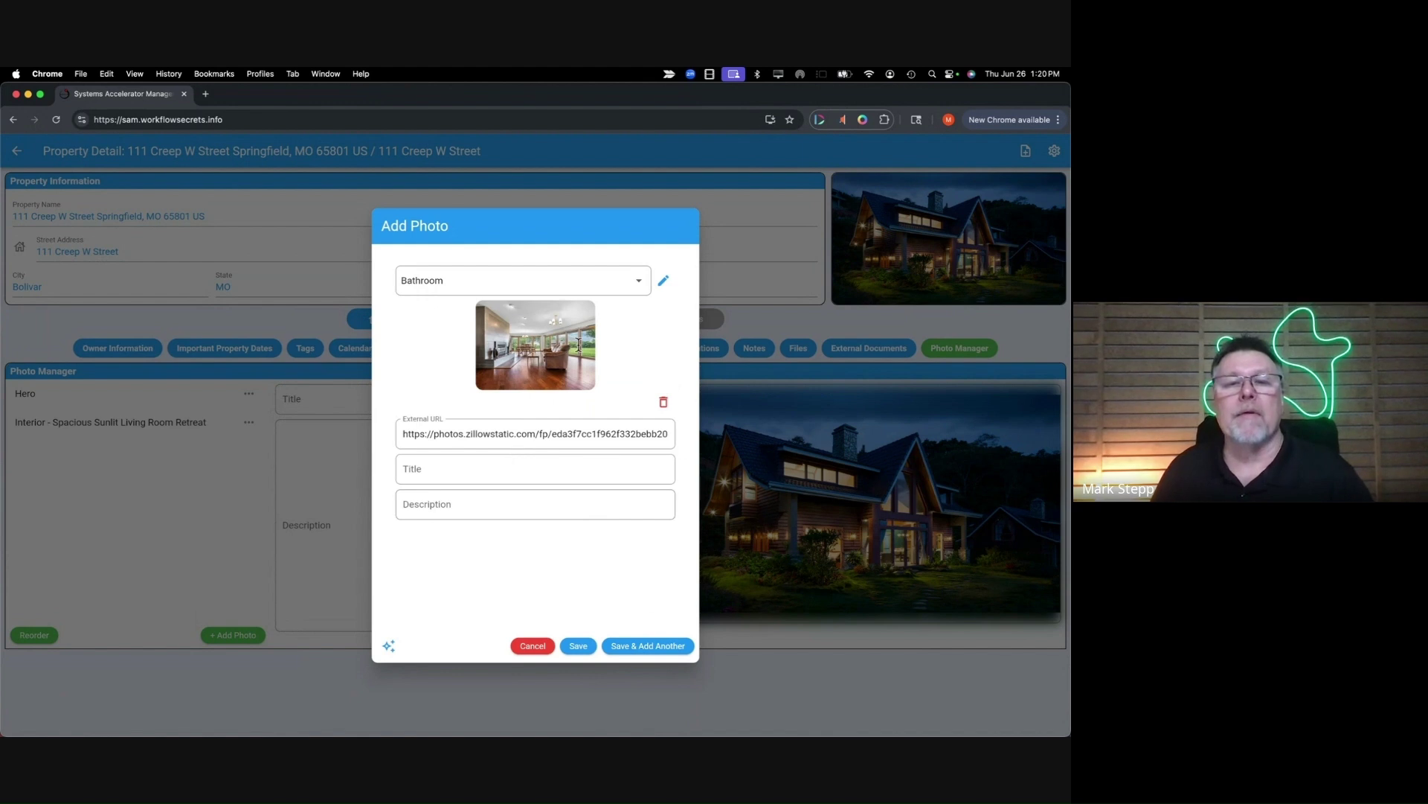
- Generate the AI title 'Bright, Spacious Living and Dining Room', change the type to Interior, and save
left_click(388, 650)
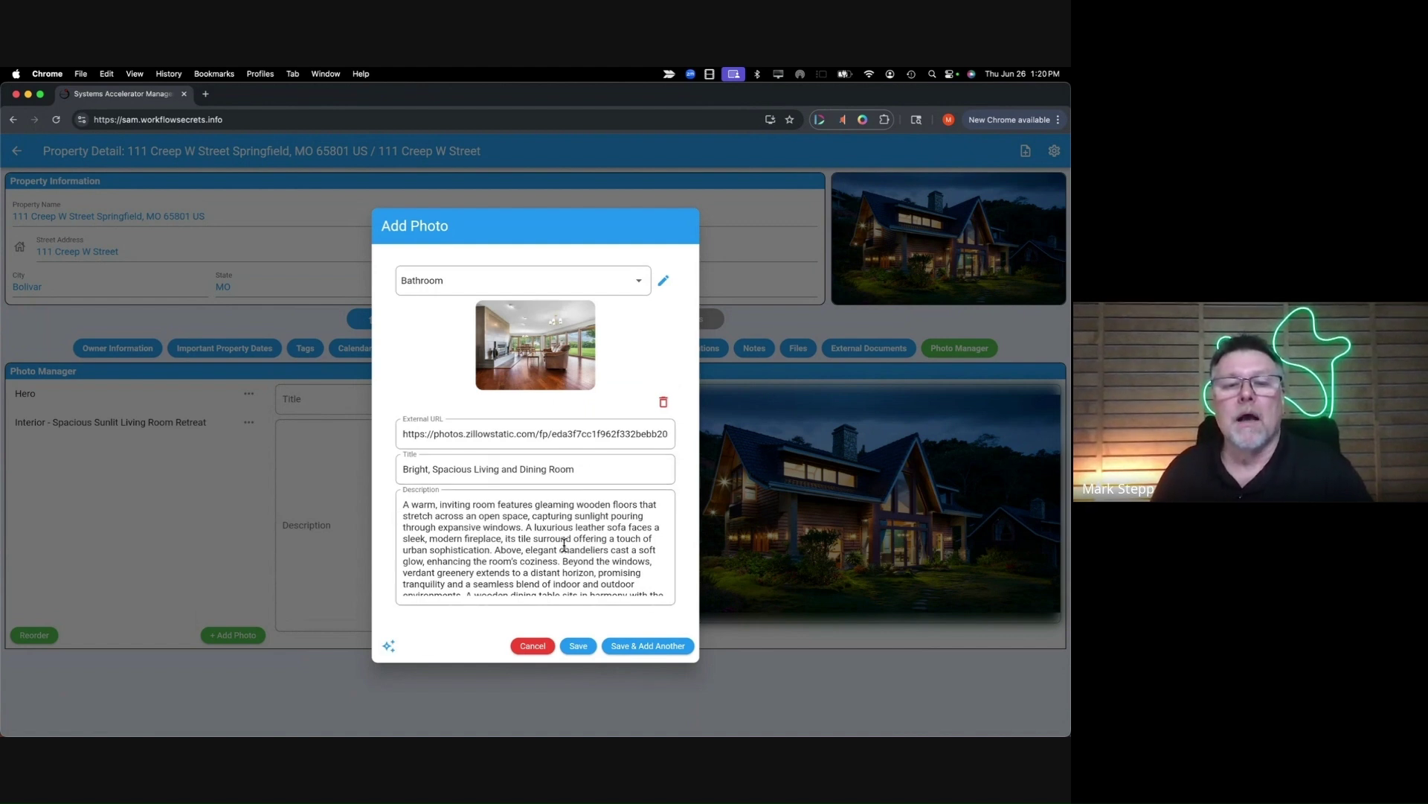
left_click(436, 539)
left_click(509, 538, "shift")
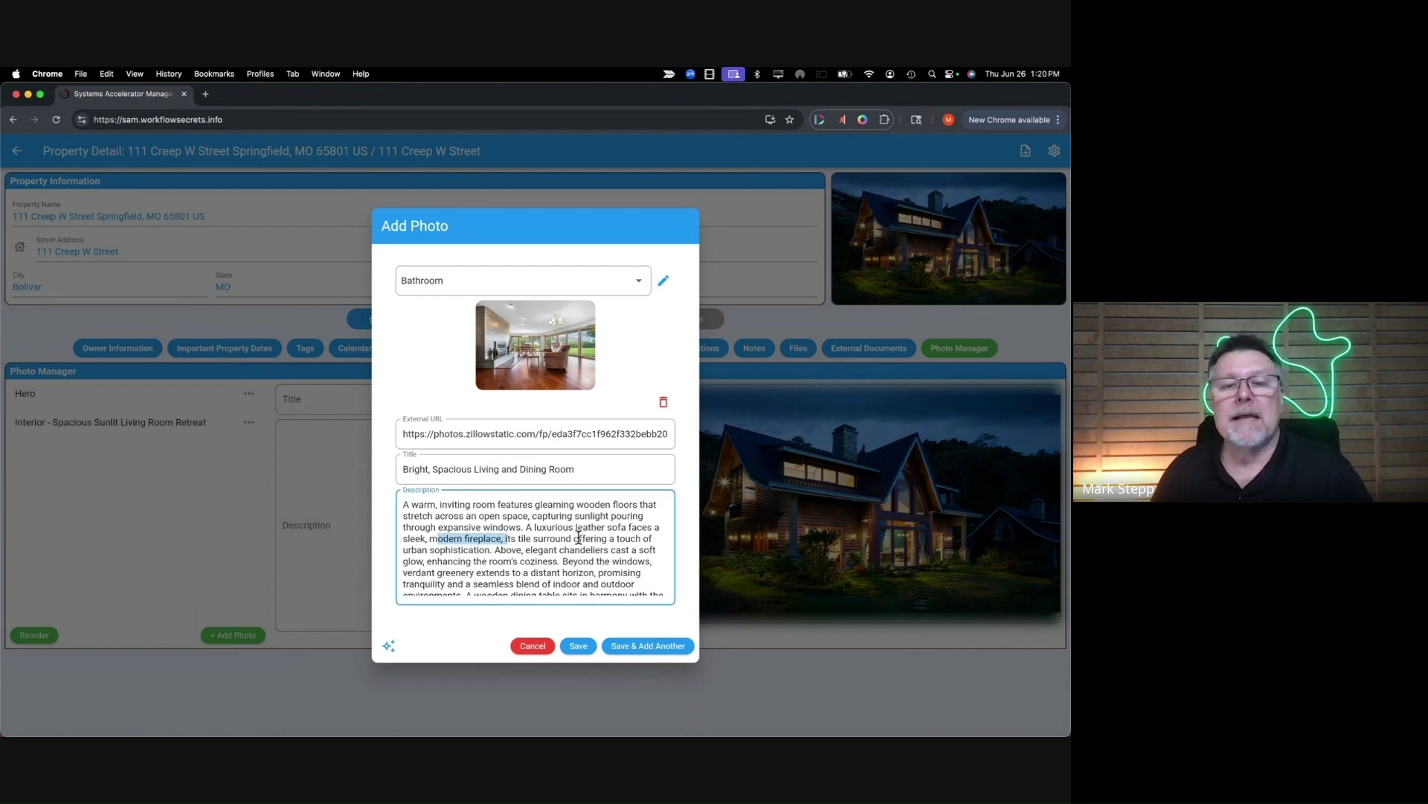
scroll(577, 574, "down", 2)
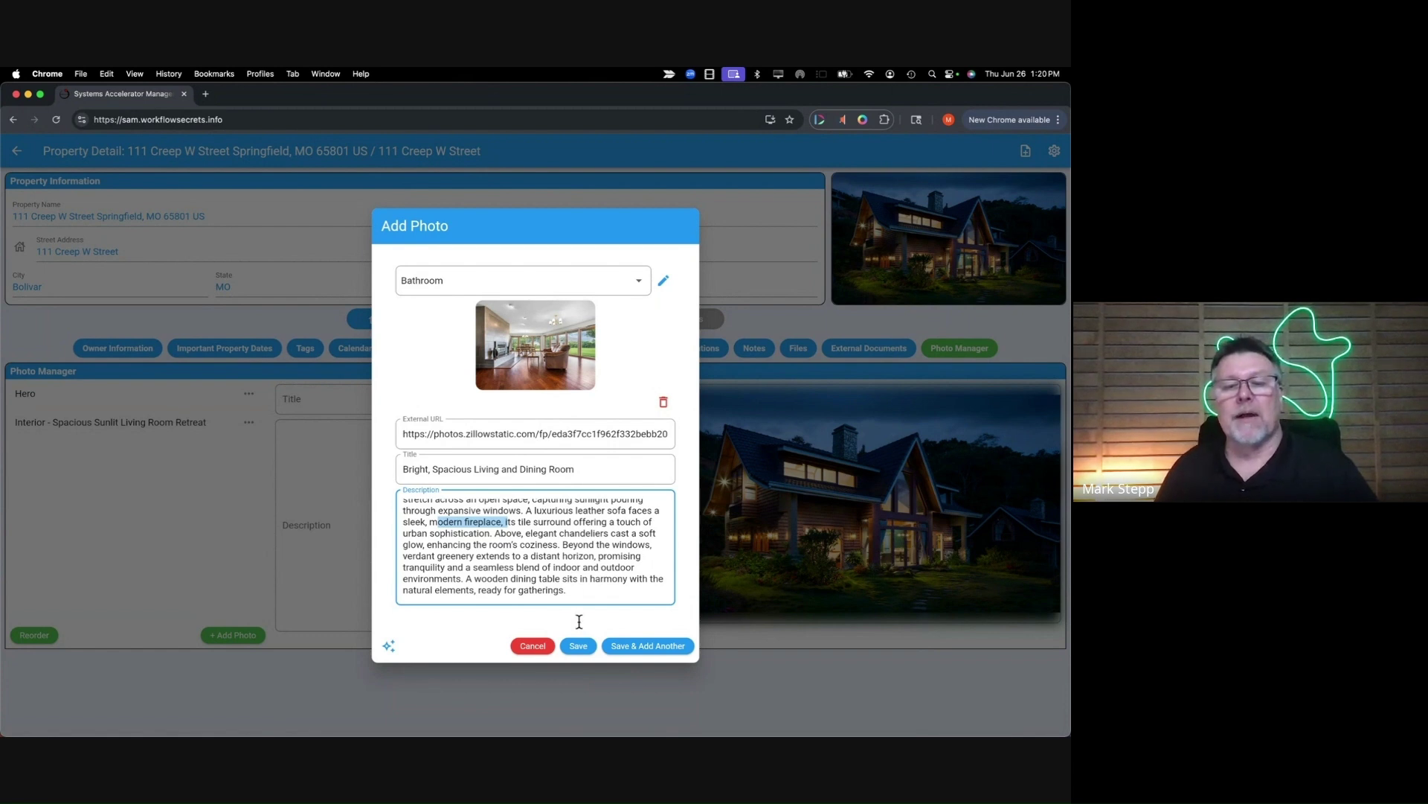
left_click(461, 288)
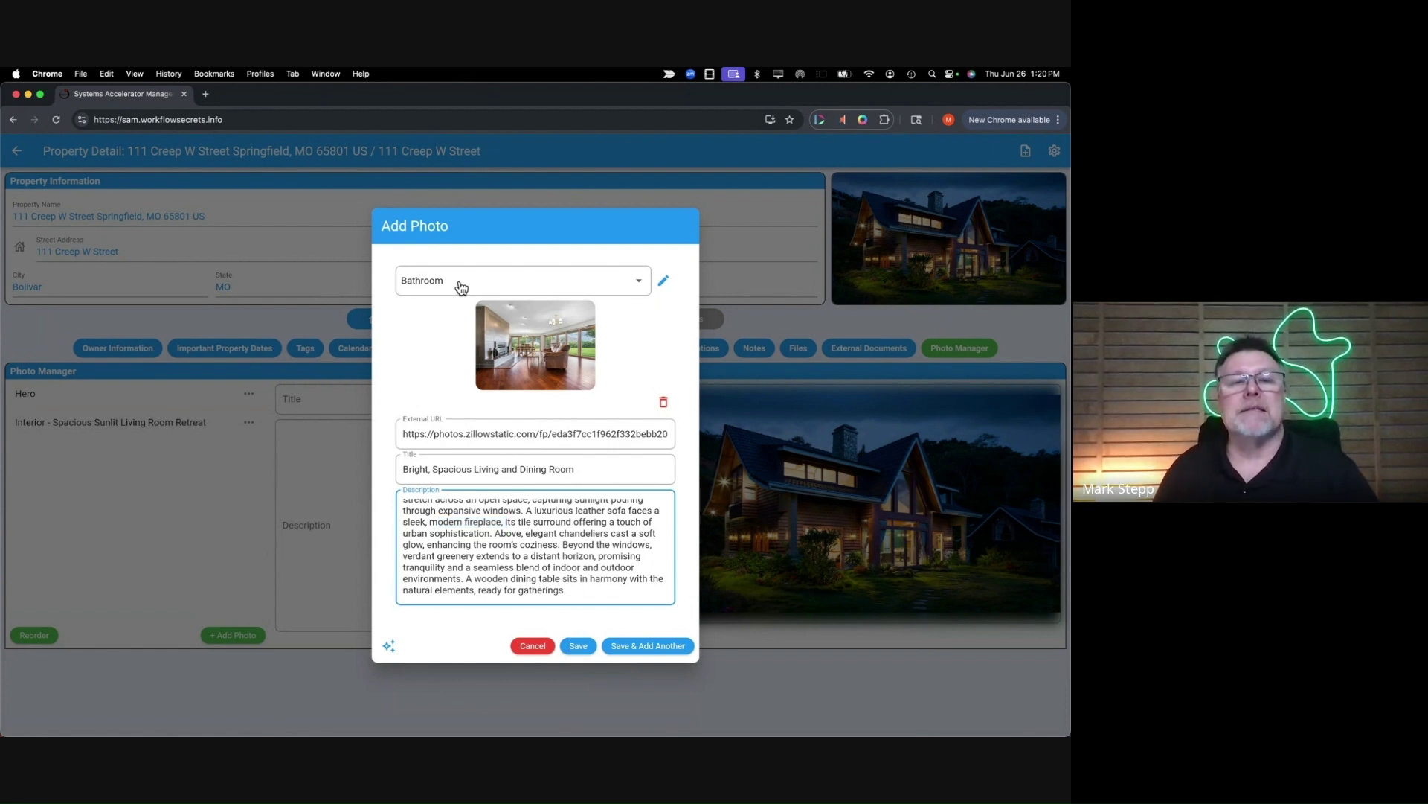
left_click(462, 289)
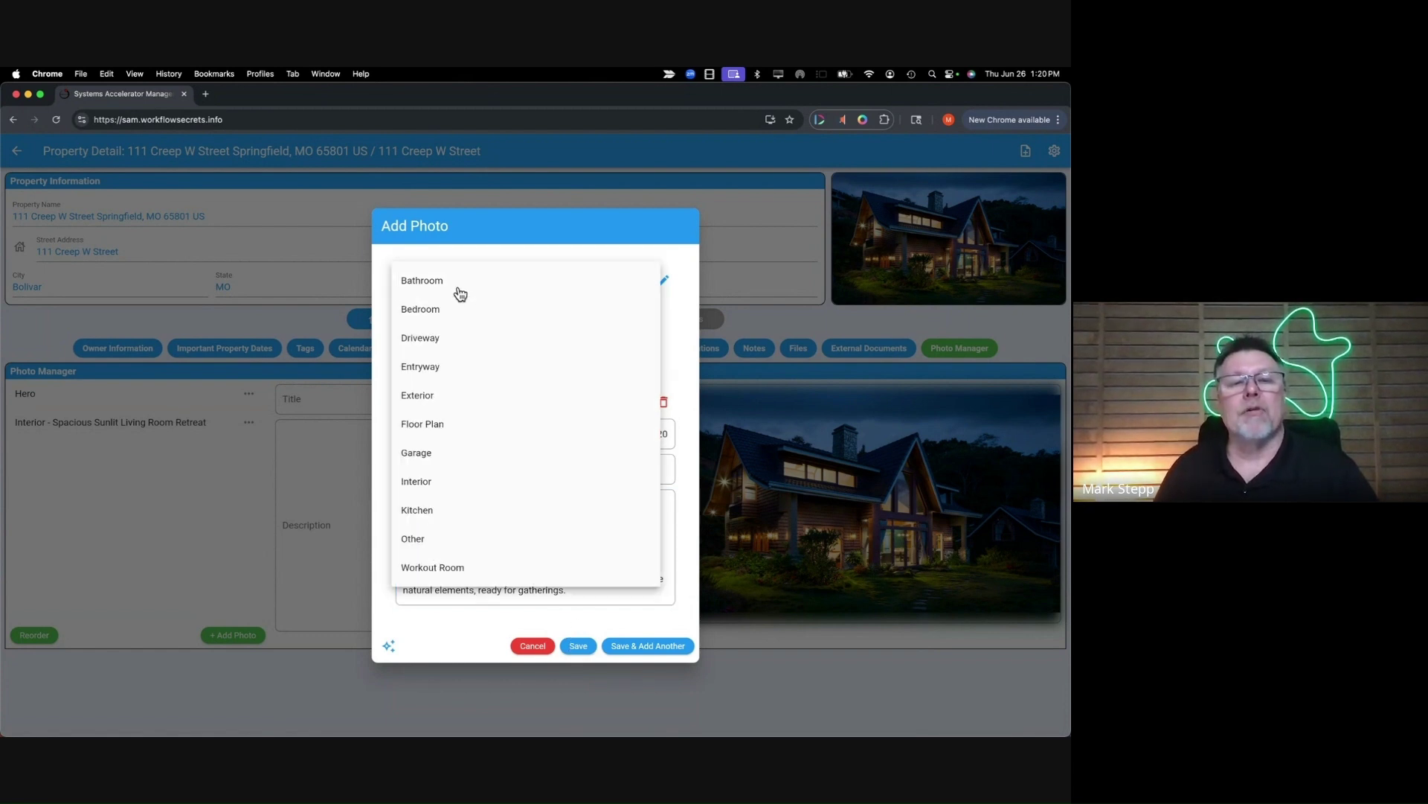
left_click(442, 481)
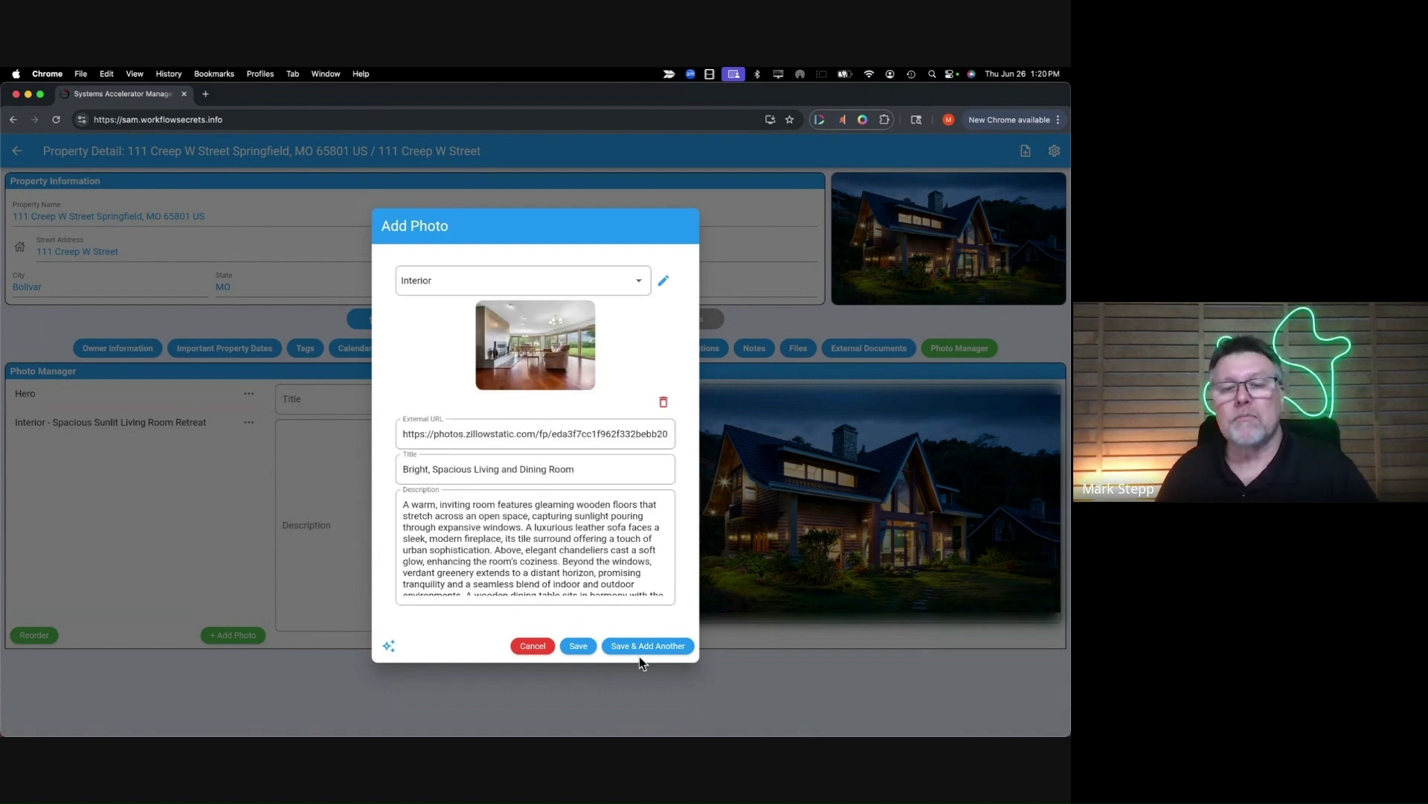
left_click(580, 646)
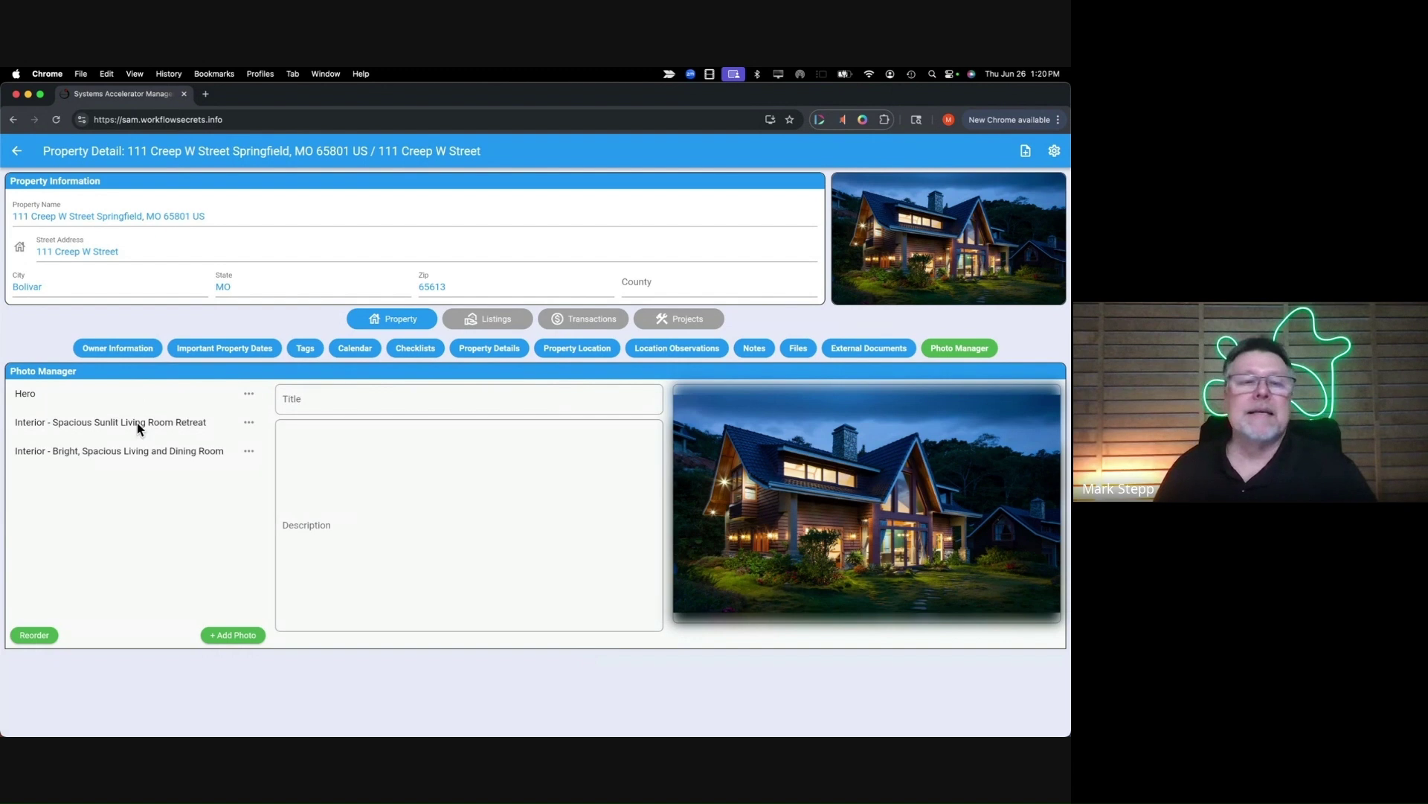
- View the 'Spacious Sunlit Living Room Retreat' photo details, then go back to the Business Pipeline board
left_click(99, 423)
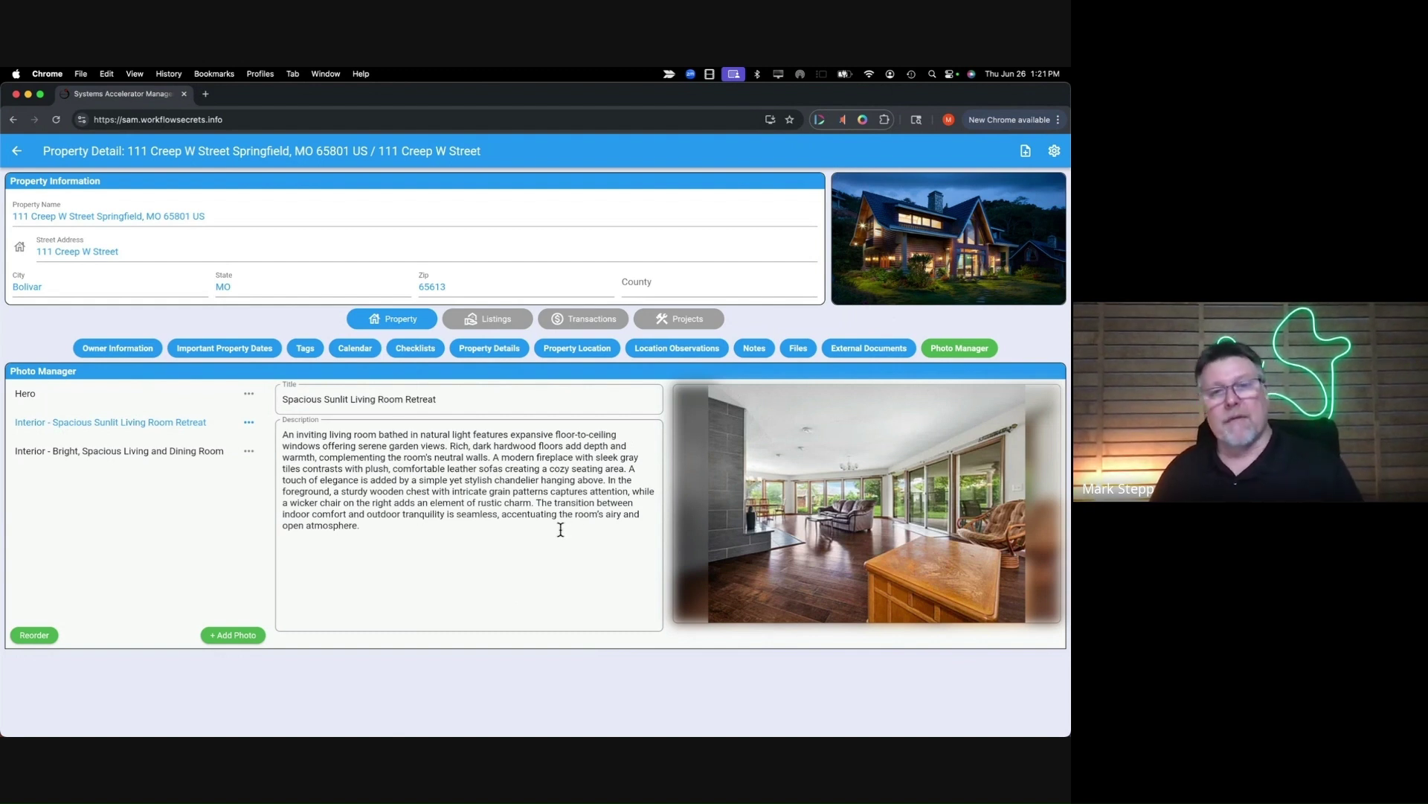
left_click(16, 154)
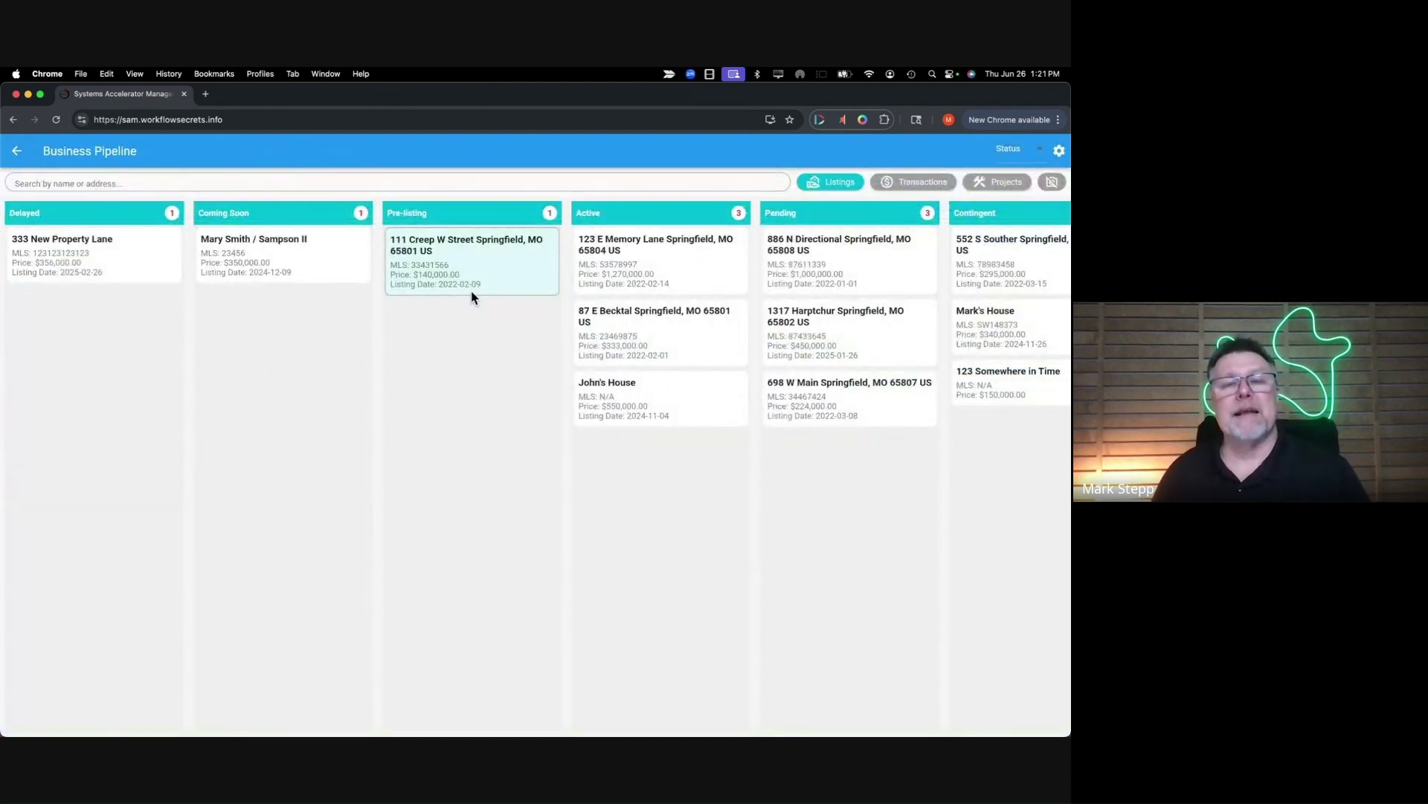
- Turn on the camera toggle so pipeline cards display each listing's photo
left_click(1052, 183)
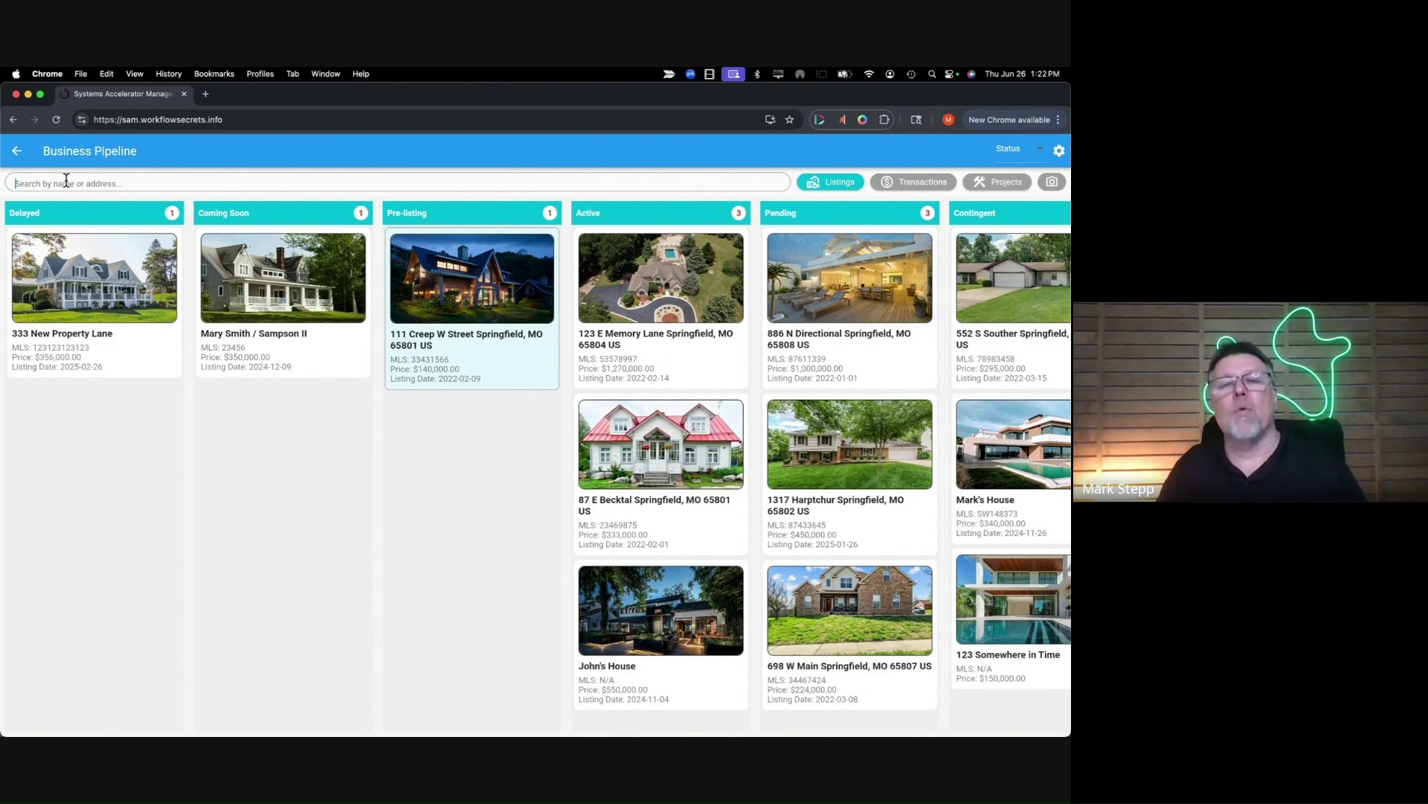
left_click(66, 183)
type("Mem")
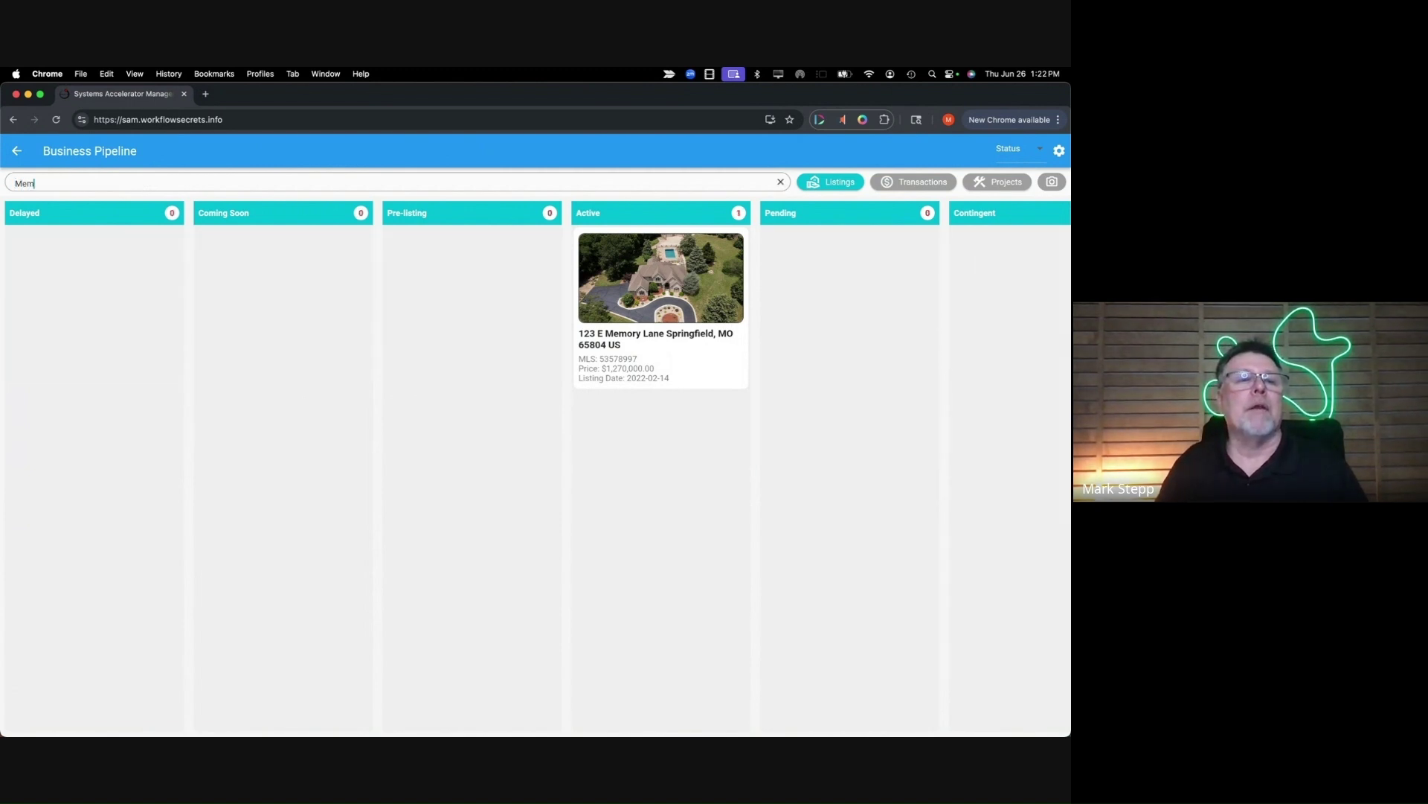
type("or")
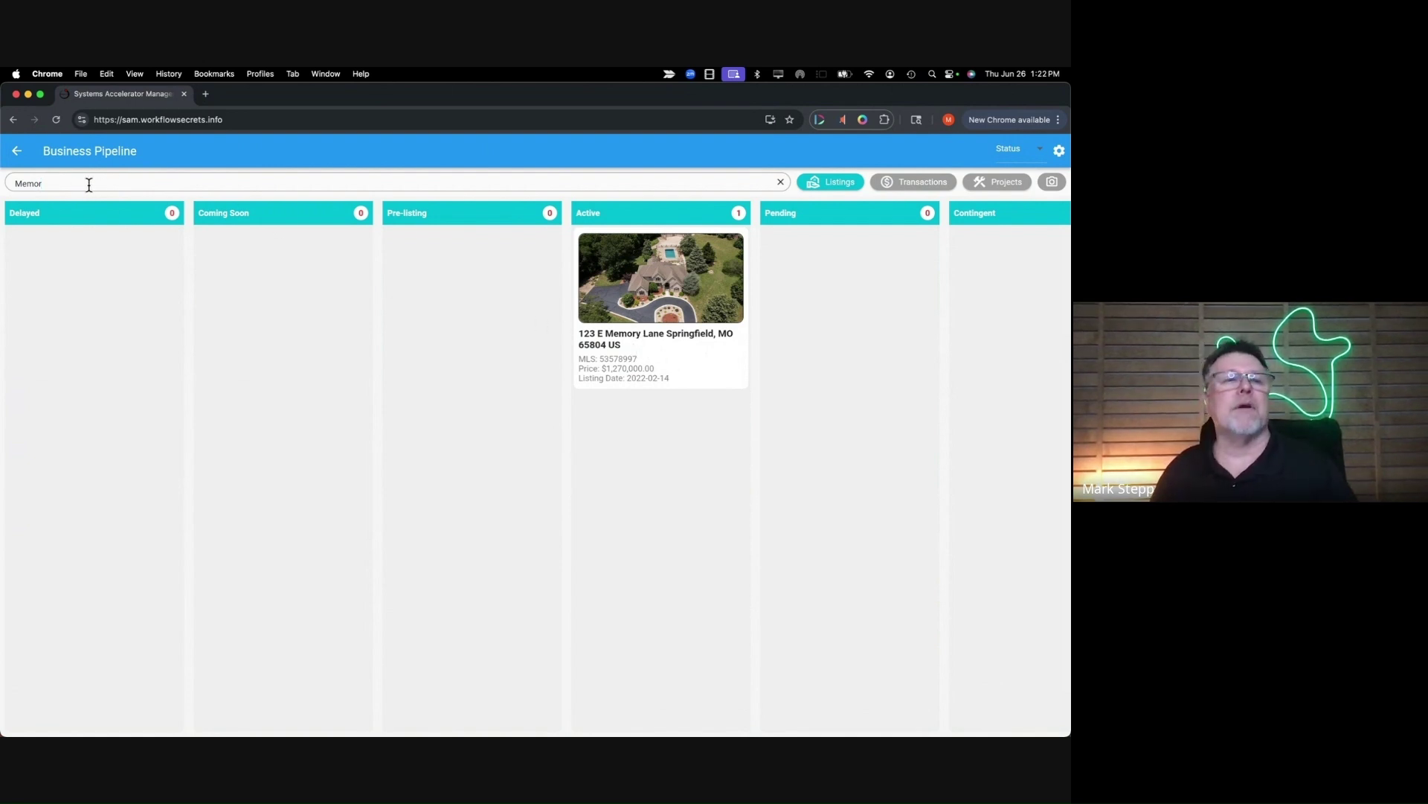
double_click(13, 184)
key("BackSpace")
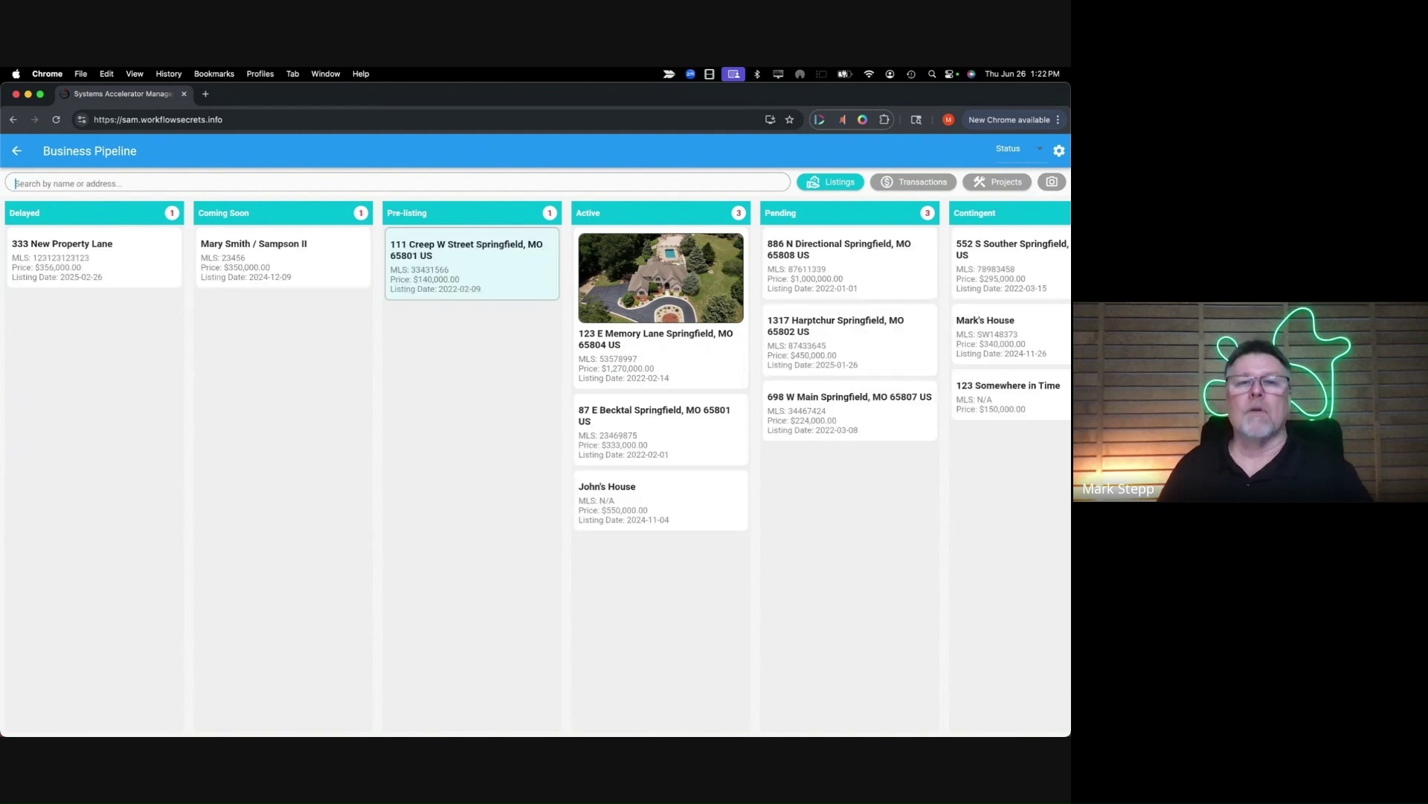